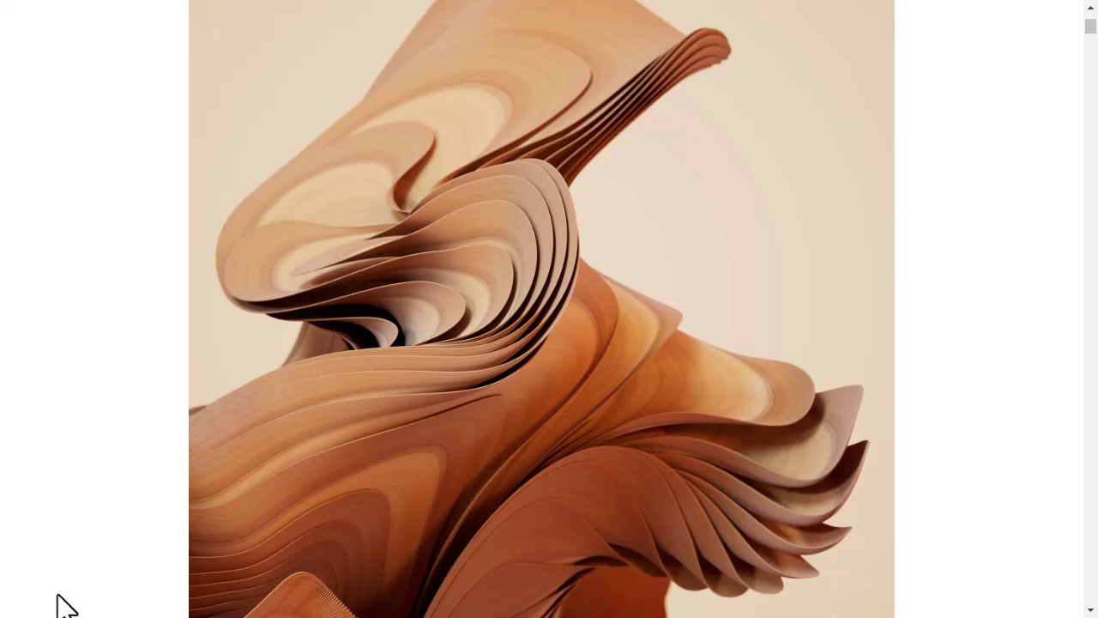
Open the Bifrost Graph Editor and create bifrostGraphShape1 with only input and output nodes.
scroll(97, 398, down, 10)
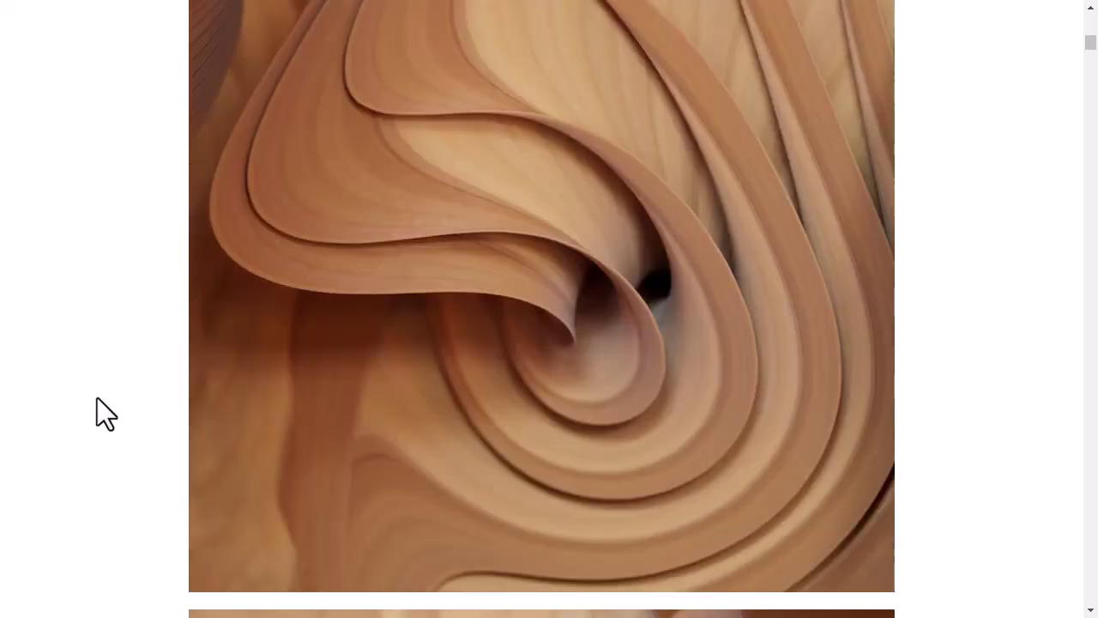
scroll(97, 397, down, 8)
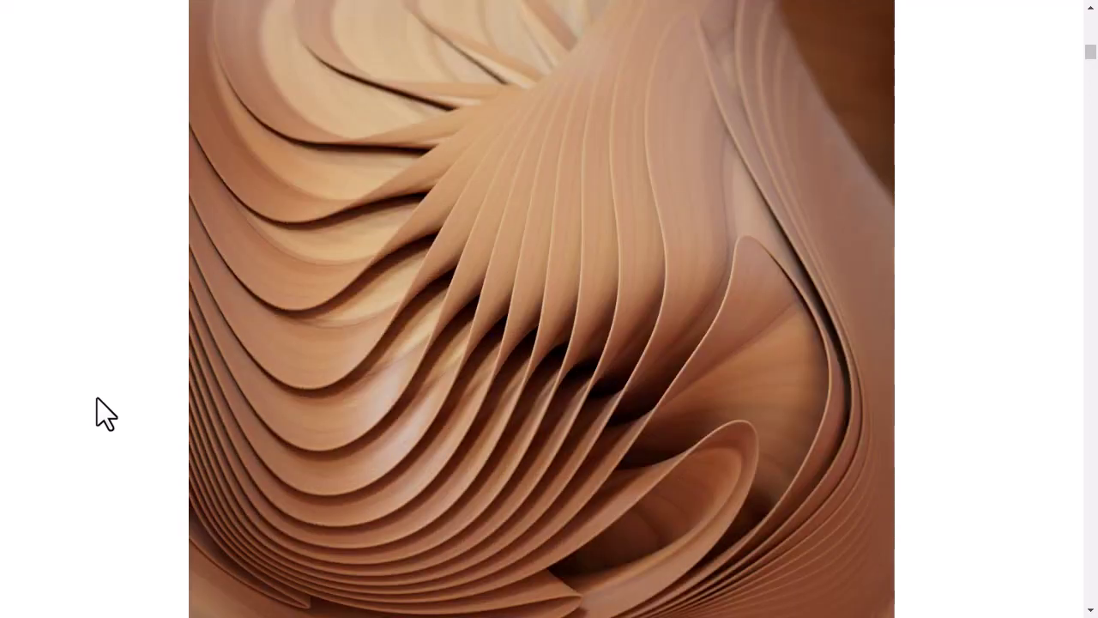
scroll(97, 397, down, 10)
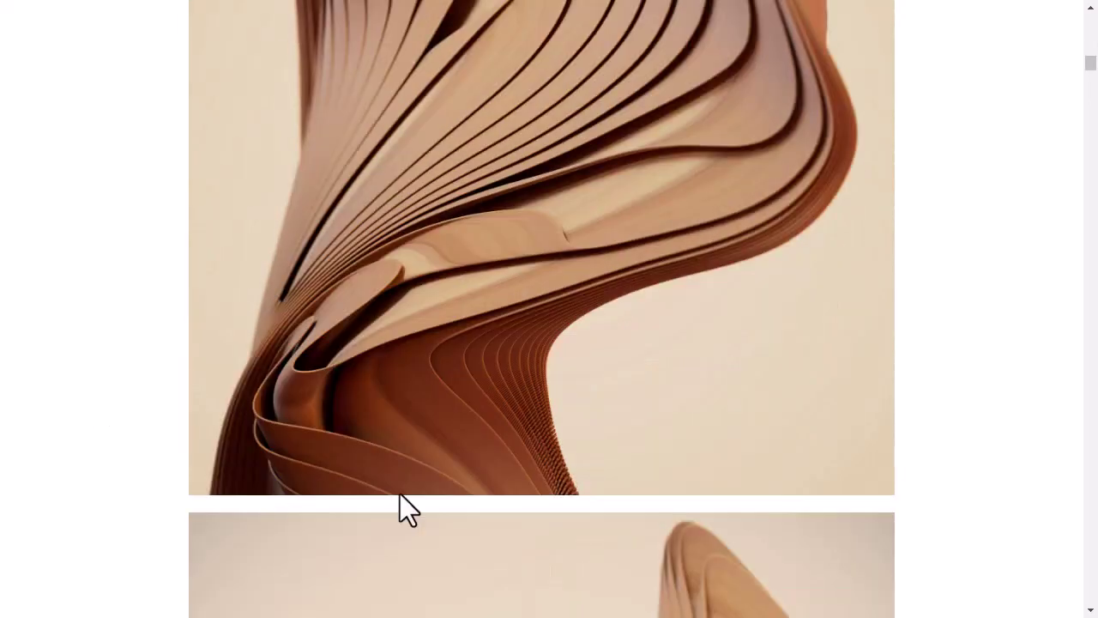
scroll(131, 312, down, 12)
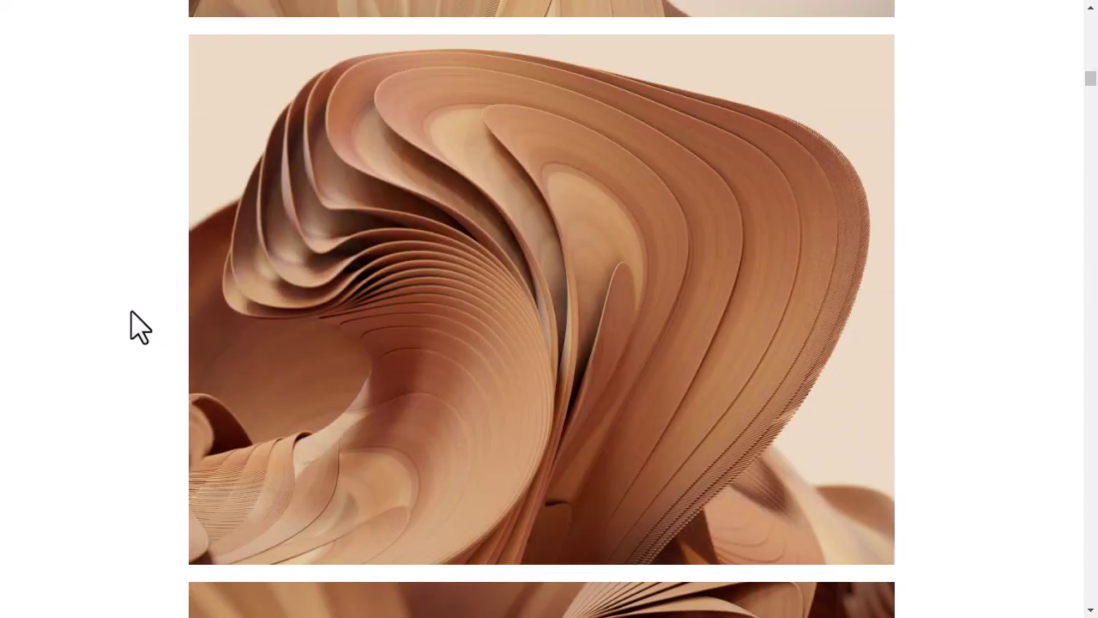
scroll(132, 311, down, 8)
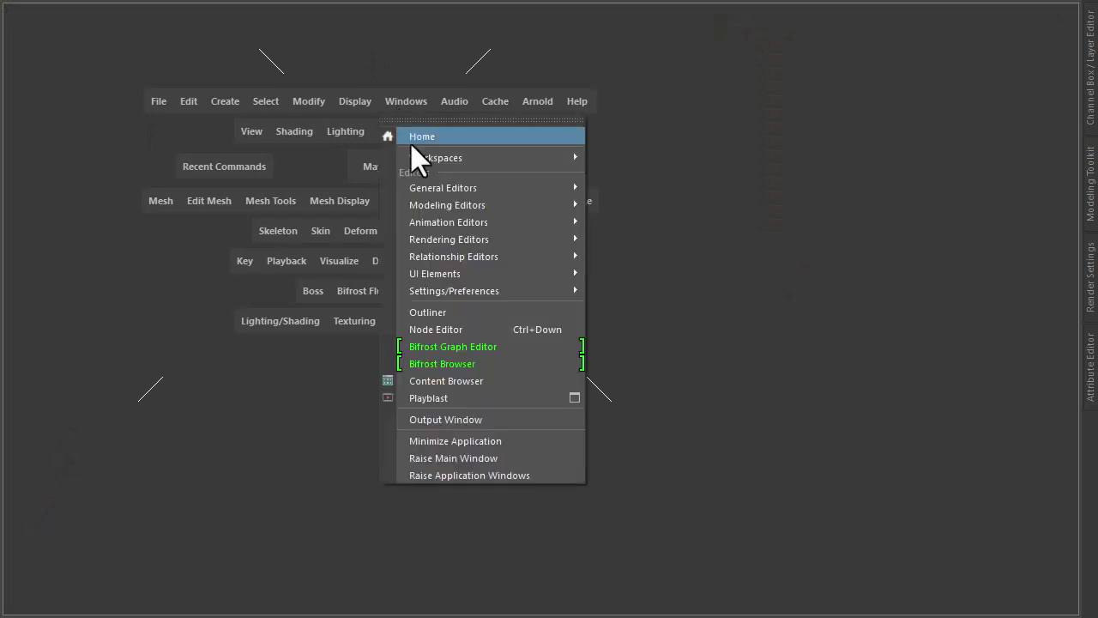
click(468, 350)
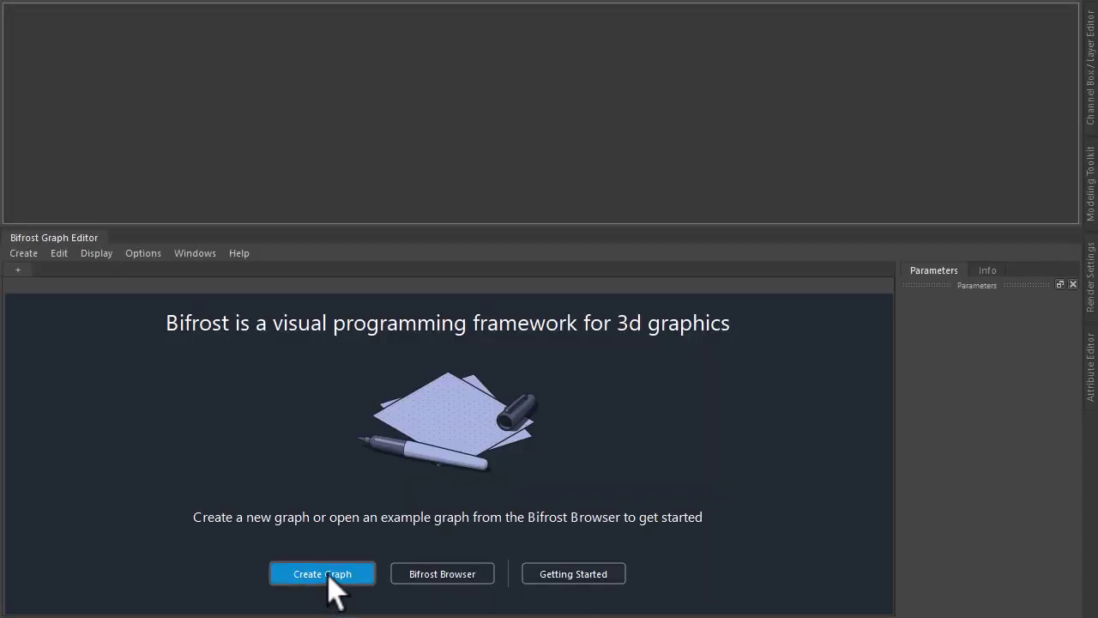
click(326, 575)
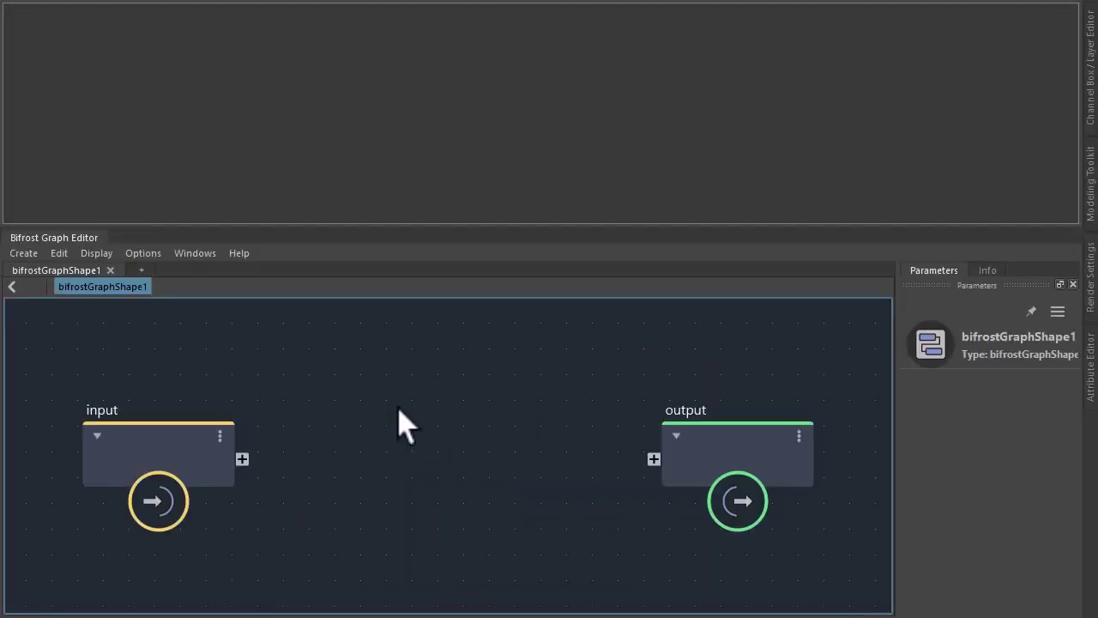
Add a create_mesh_torus node wired to the output and set its Minor Radius to 8.
key(Tab)
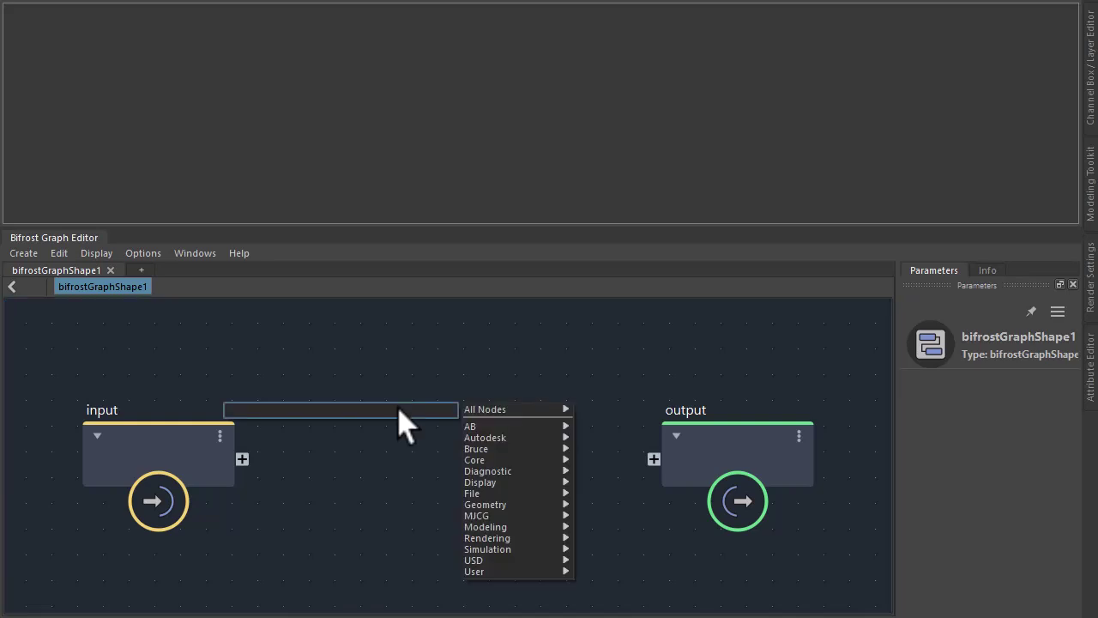
text(torus)
key(Return)
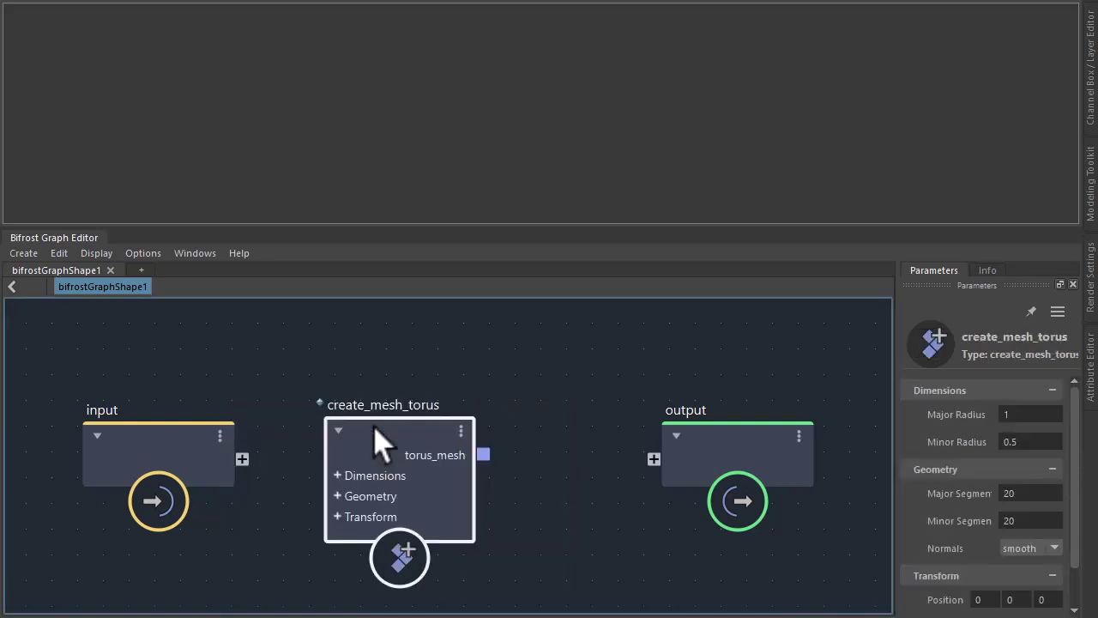
drag(484, 454, 652, 461)
alt+drag(557, 125, 1069, 503)
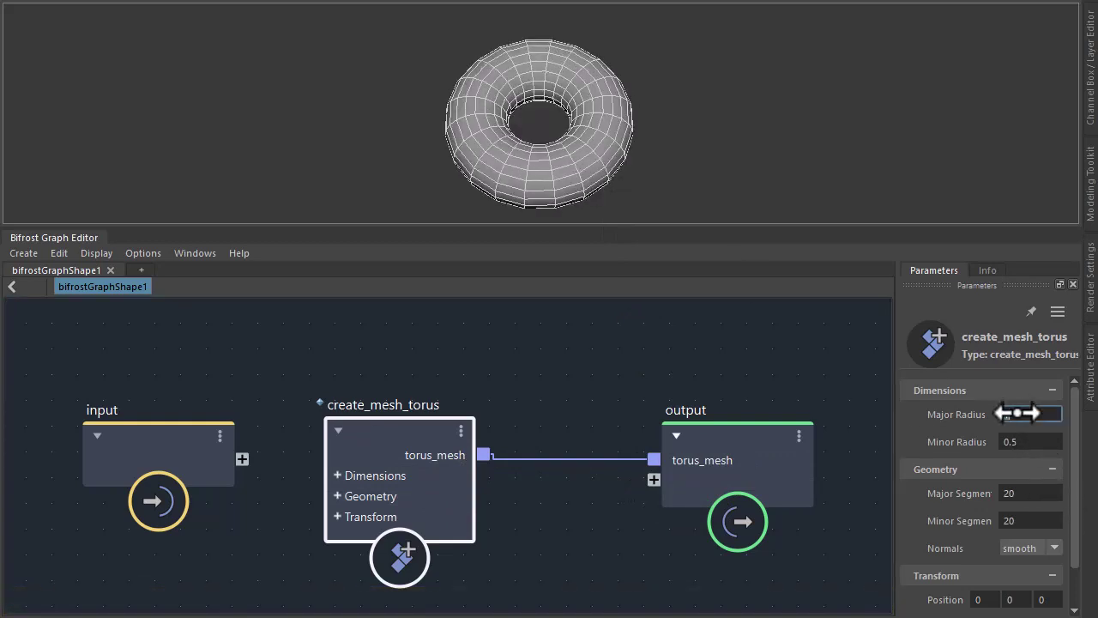
key(Tab)
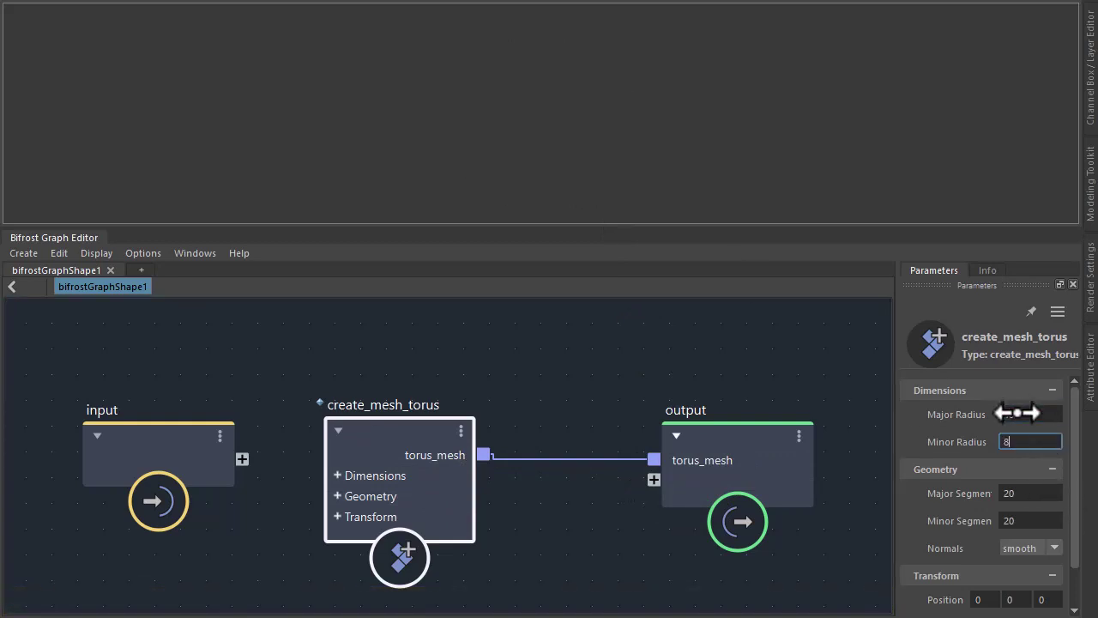
alt+middle_drag(596, 157, 569, 167)
mouse_move(569, 166)
alt+mouse_down()
mouse_move(613, 252)
mouse_move(614, 190)
mouse_move(485, 172)
mouse_move(575, 179)
alt+mouse_up()
Remove the torus-to-output connection and delete the input node.
click(583, 458)
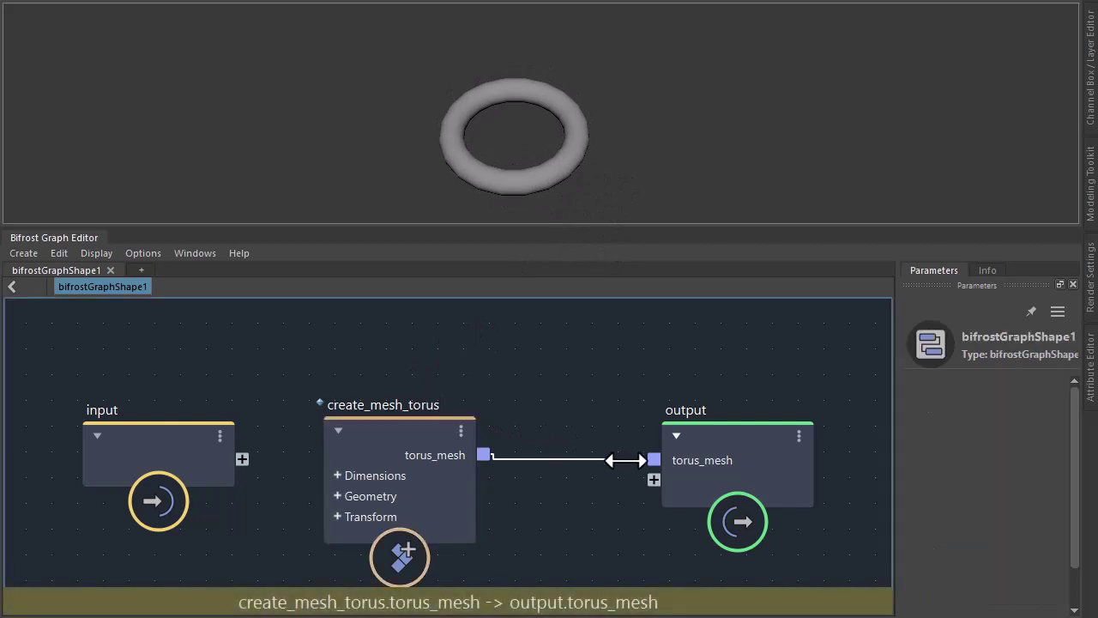
key(Delete)
drag(375, 453, 97, 432)
click(183, 439)
key(Delete)
click(386, 443)
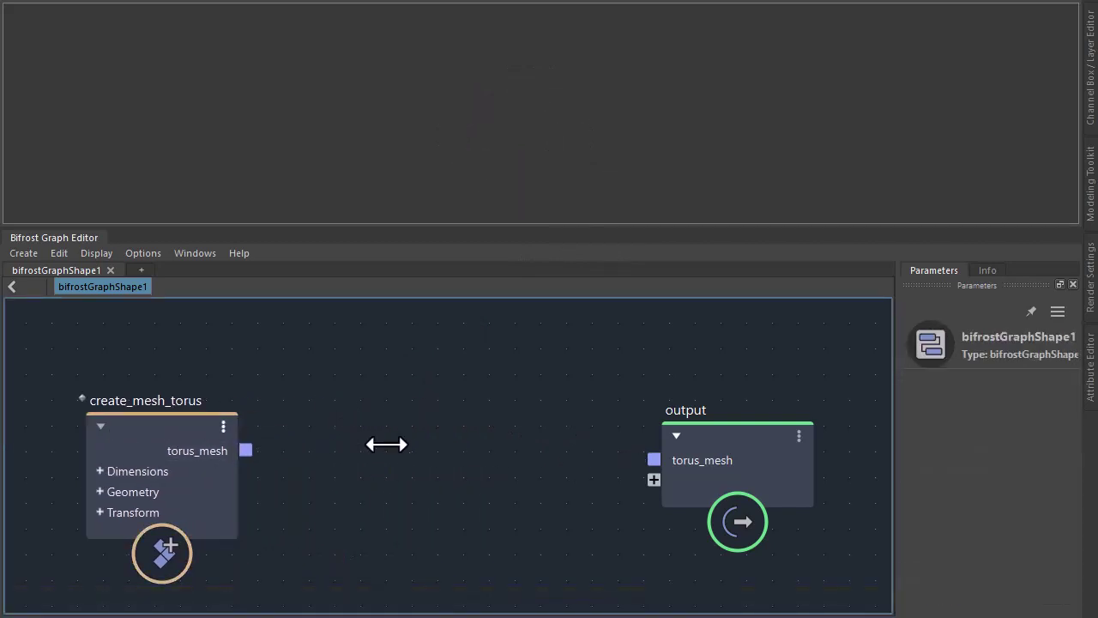
Add a vector_field_scope with torus_mesh into probe_geometry and diagnostic_geo into the output.
key(Tab)
text(vec)
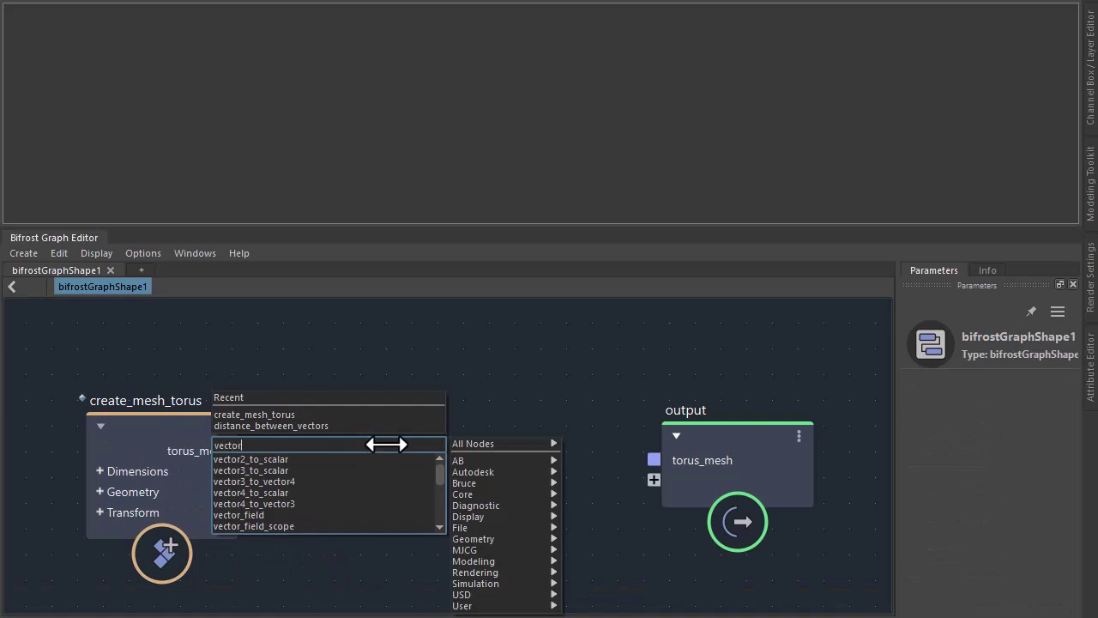
scroll(346, 523, down, 2)
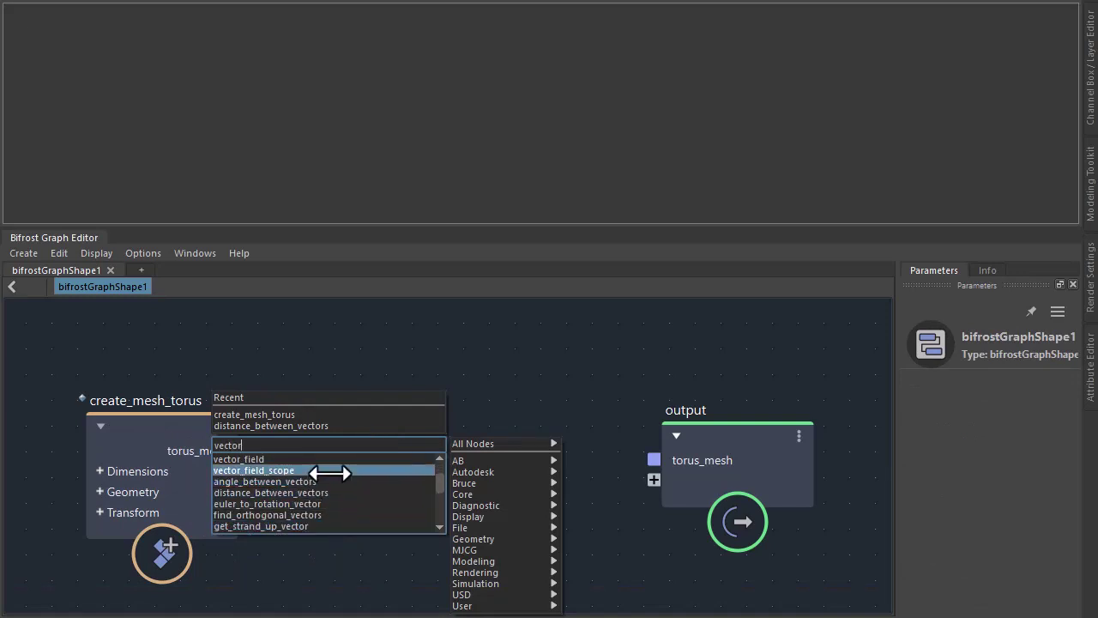
click(329, 473)
drag(385, 460, 397, 374)
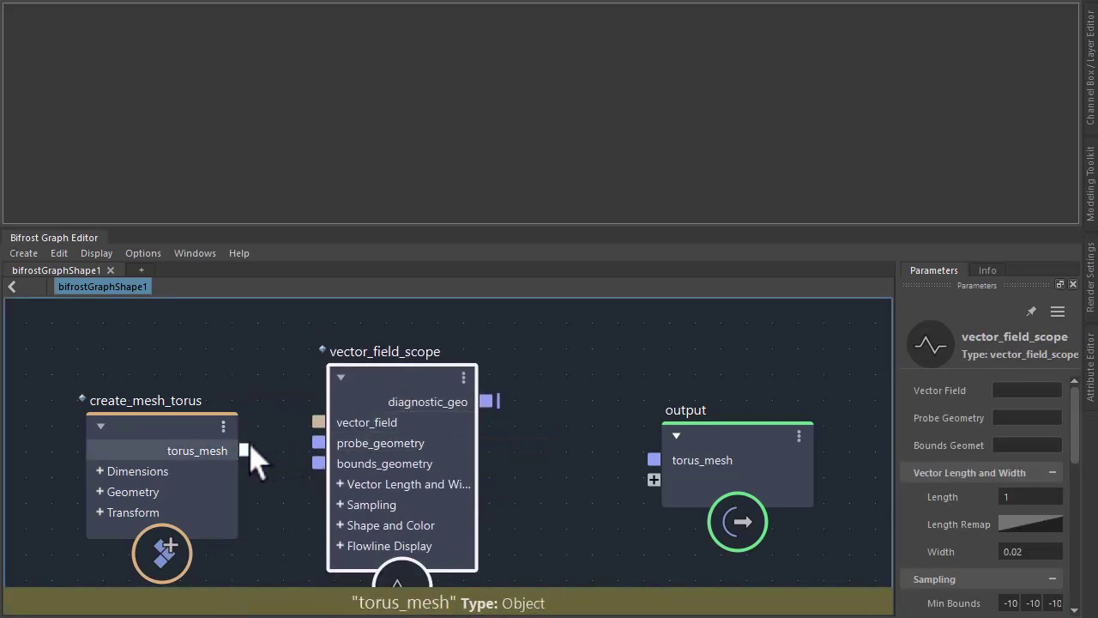
drag(250, 445, 316, 440)
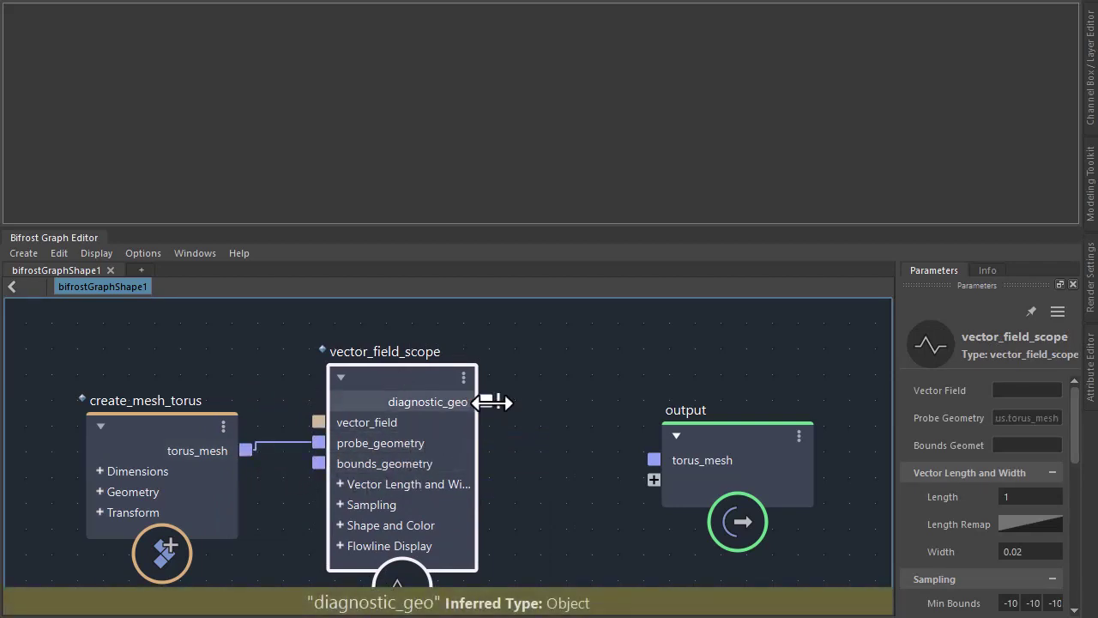
drag(493, 402, 654, 459)
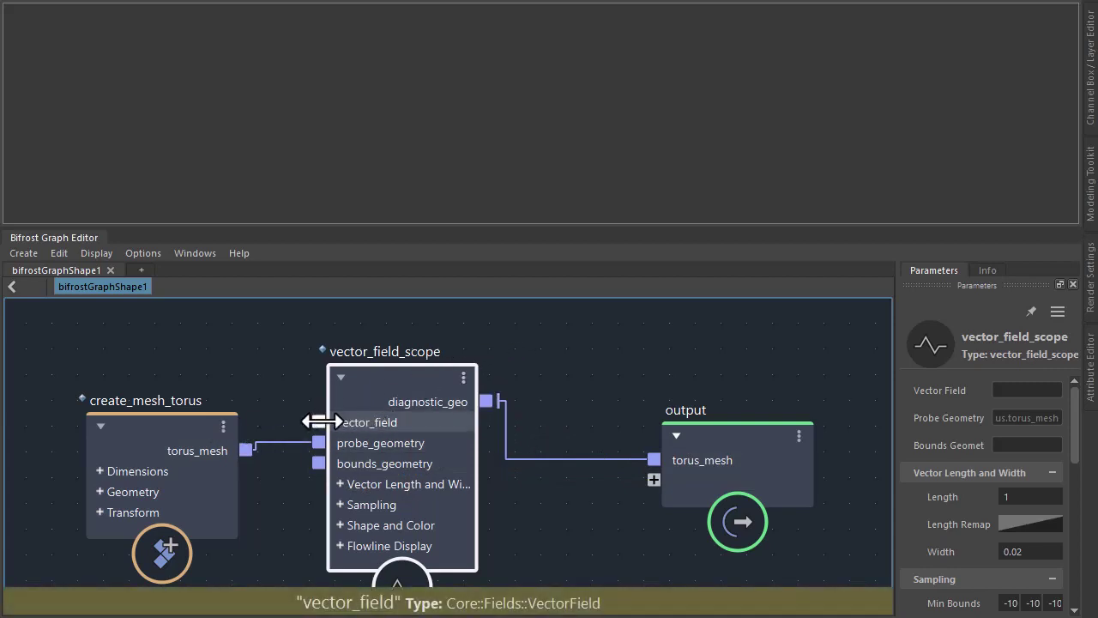
middle_drag(292, 357, 360, 400)
Add a curl_noise_field and connect its noise_field to the scope's vector_field input.
key(Tab)
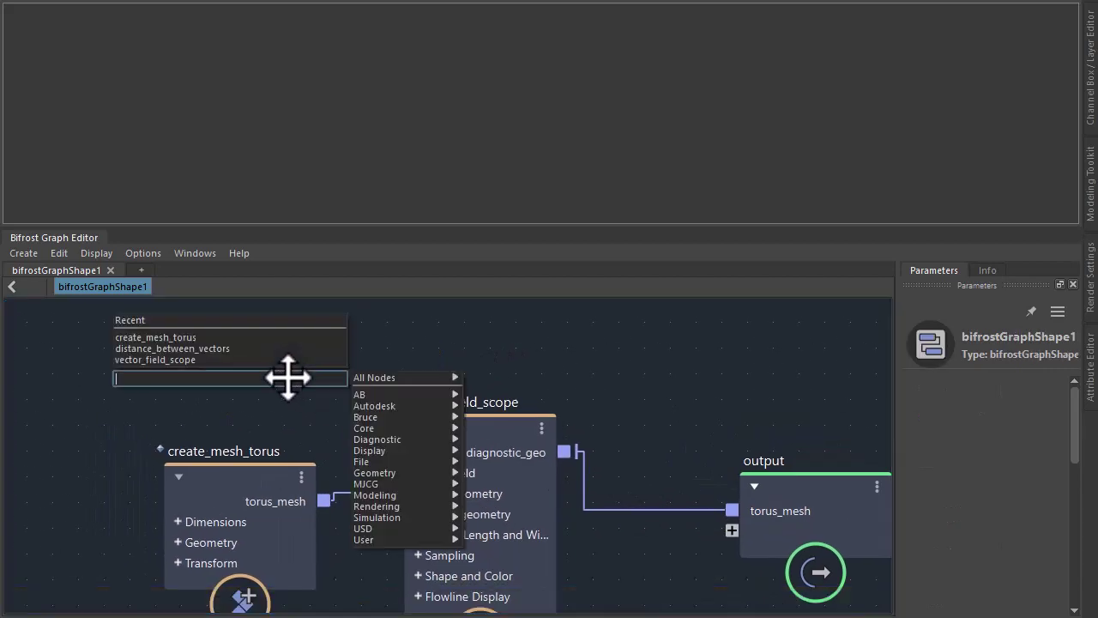
text(curl)
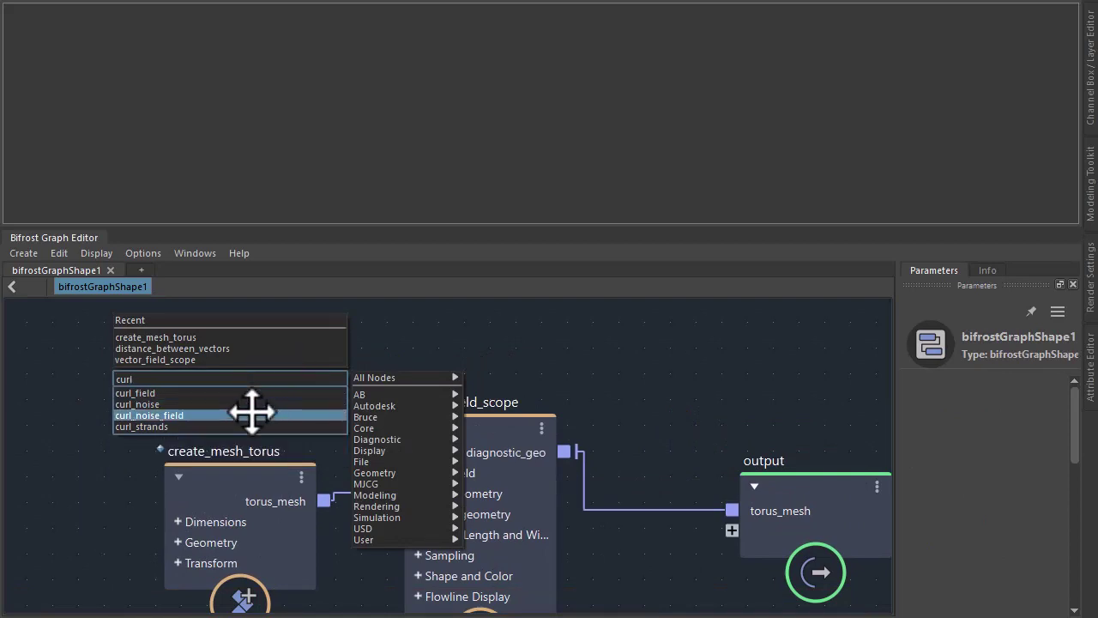
click(253, 414)
drag(300, 433, 176, 352)
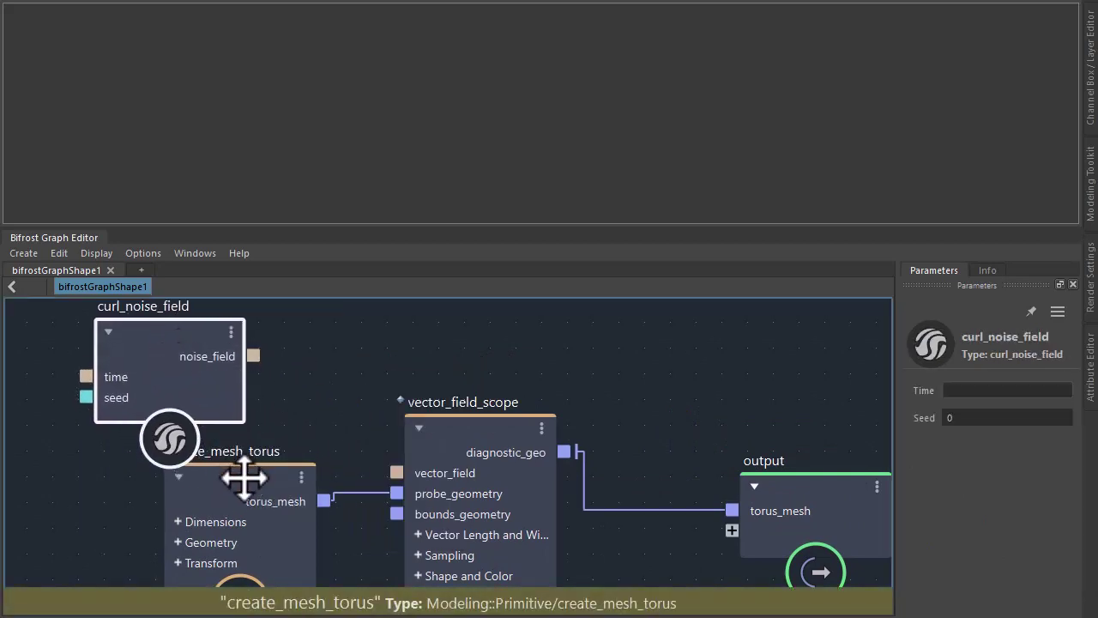
drag(245, 478, 218, 539)
drag(253, 355, 463, 474)
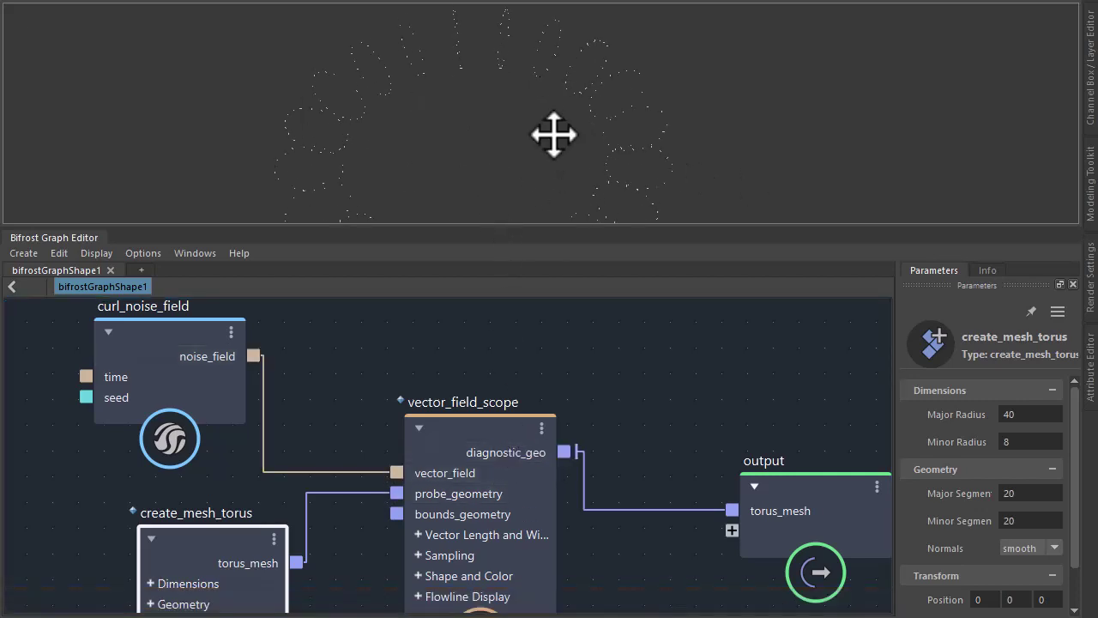
alt+drag(554, 128, 569, 164)
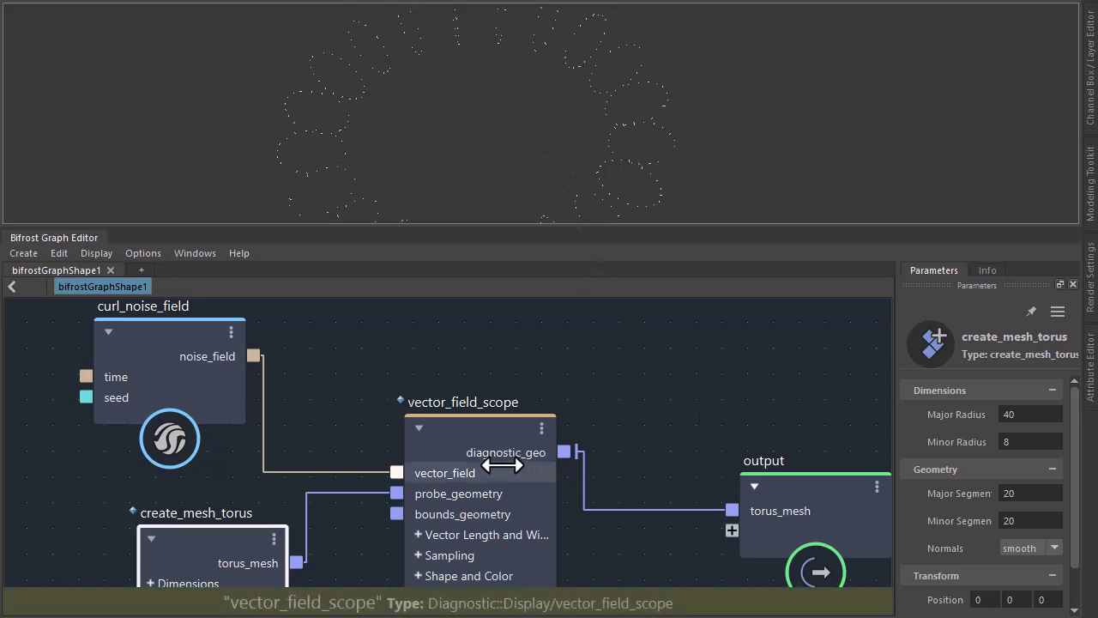
Enable Display Flowlines on the vector_field_scope with Flowline Length In Sec 9.295.
click(480, 428)
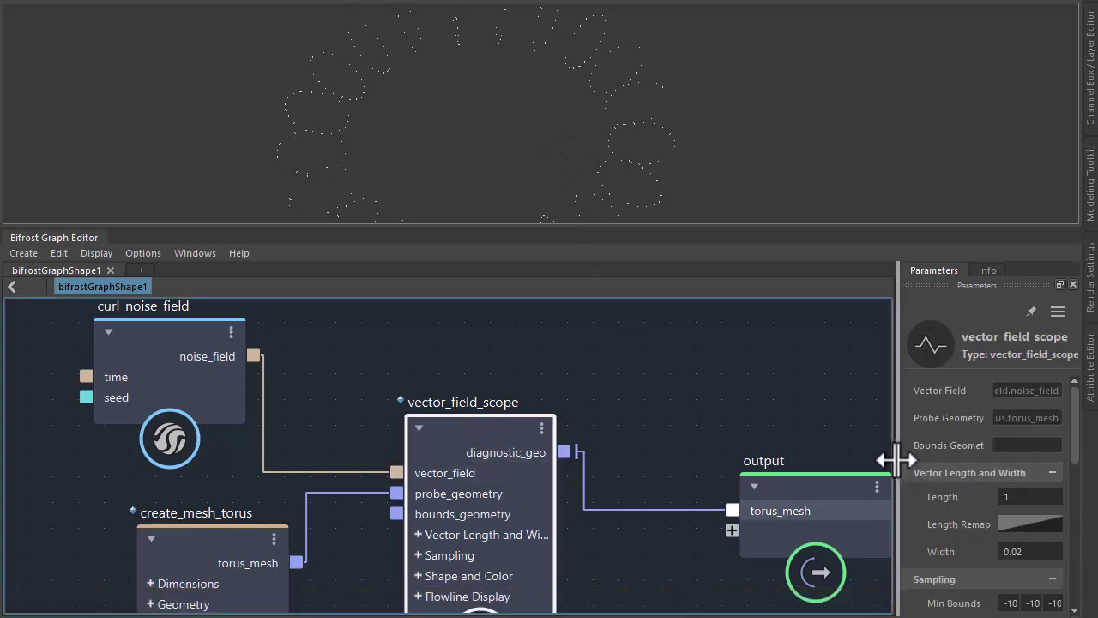
drag(896, 459, 802, 463)
drag(1075, 420, 1082, 570)
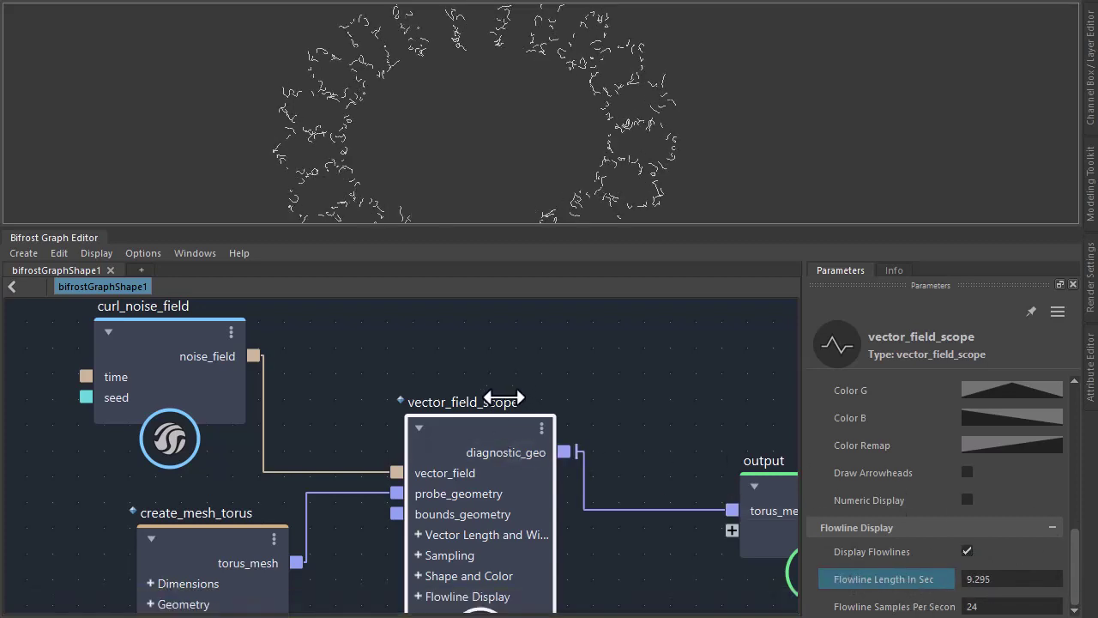
drag(554, 437, 641, 408)
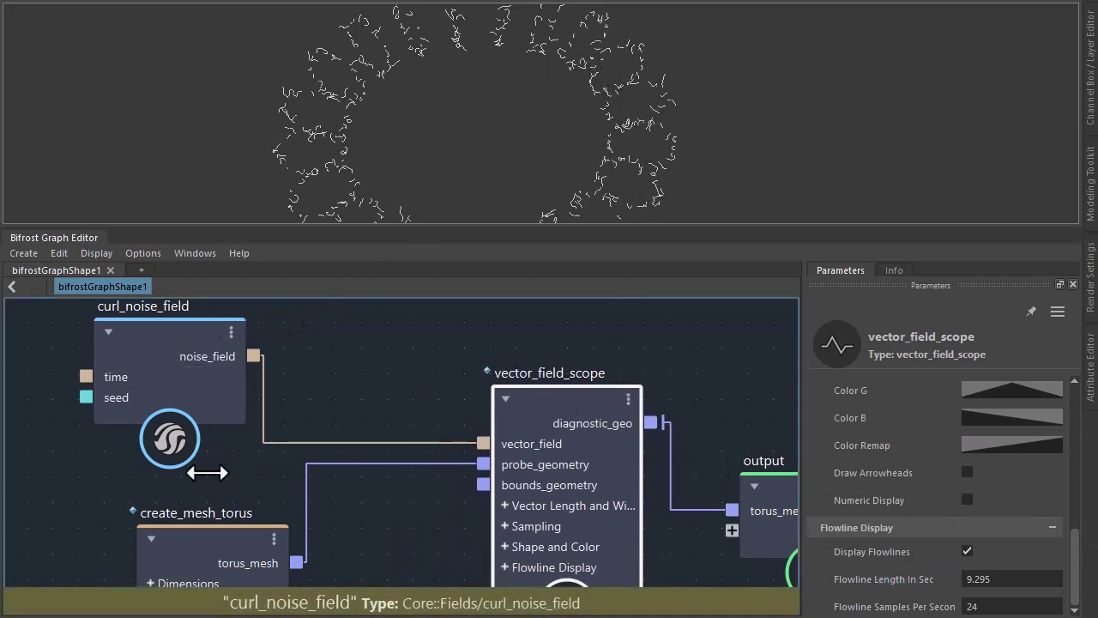
drag(208, 501, 205, 529)
Insert a scale_field between curl_noise_field and vector_field and set its Scale to 11.18.
drag(188, 317, 143, 354)
click(286, 359)
key(Tab)
text(s)
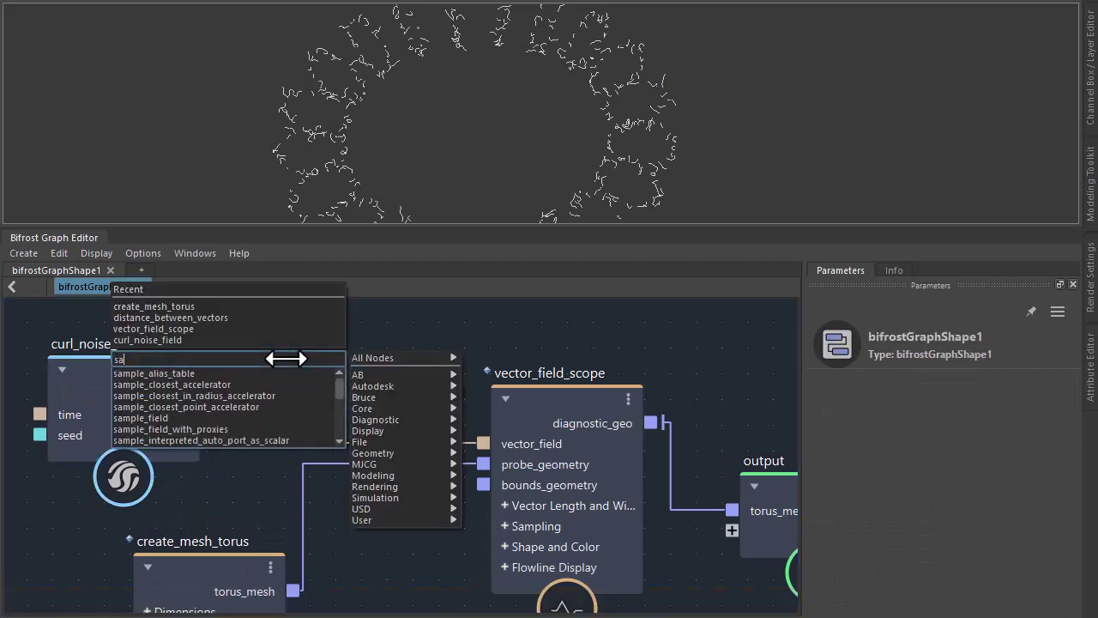
text(cale)
key(Down)
key(Return)
drag(314, 395, 354, 353)
drag(207, 393, 258, 389)
drag(415, 368, 483, 443)
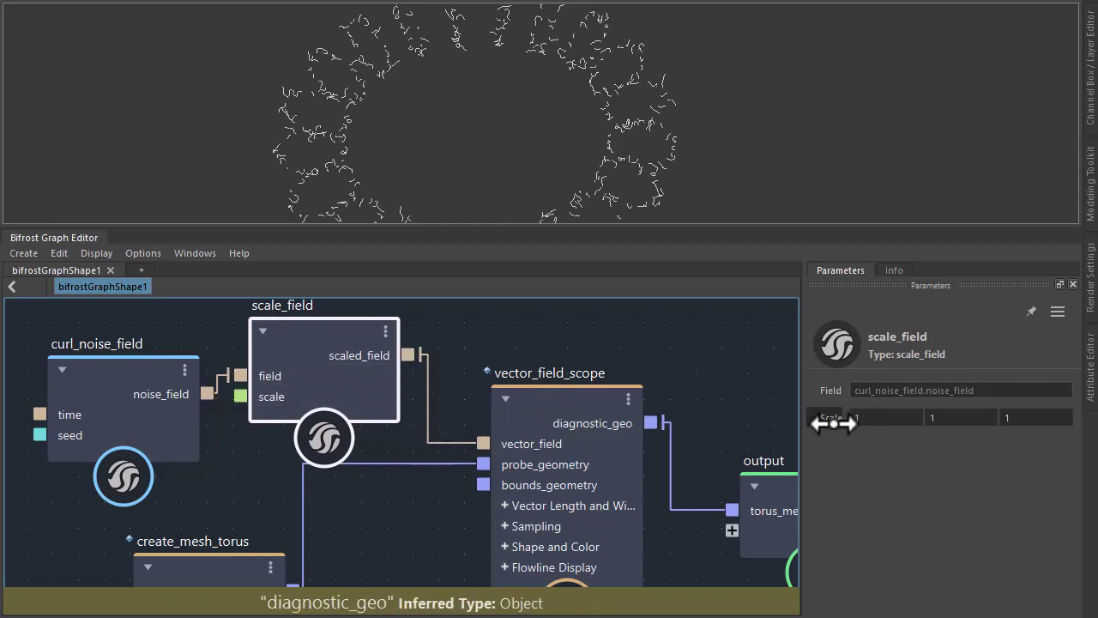
drag(828, 420, 1080, 417)
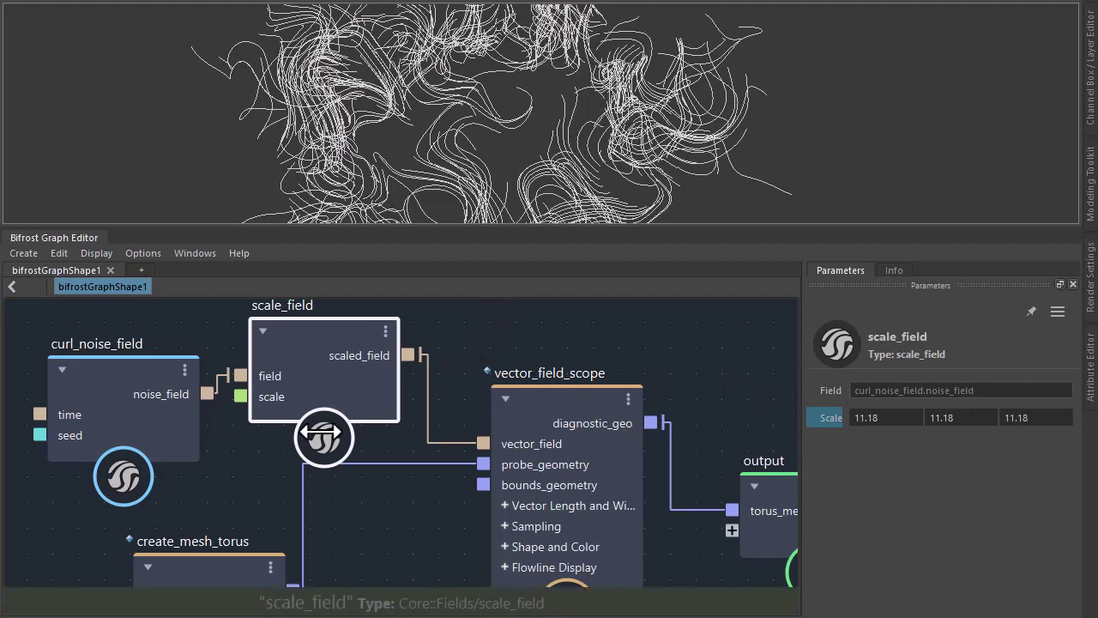
Shift the output node right and add set_strands_size_profile fed by the scope's diagnostic_geo.
click(354, 500)
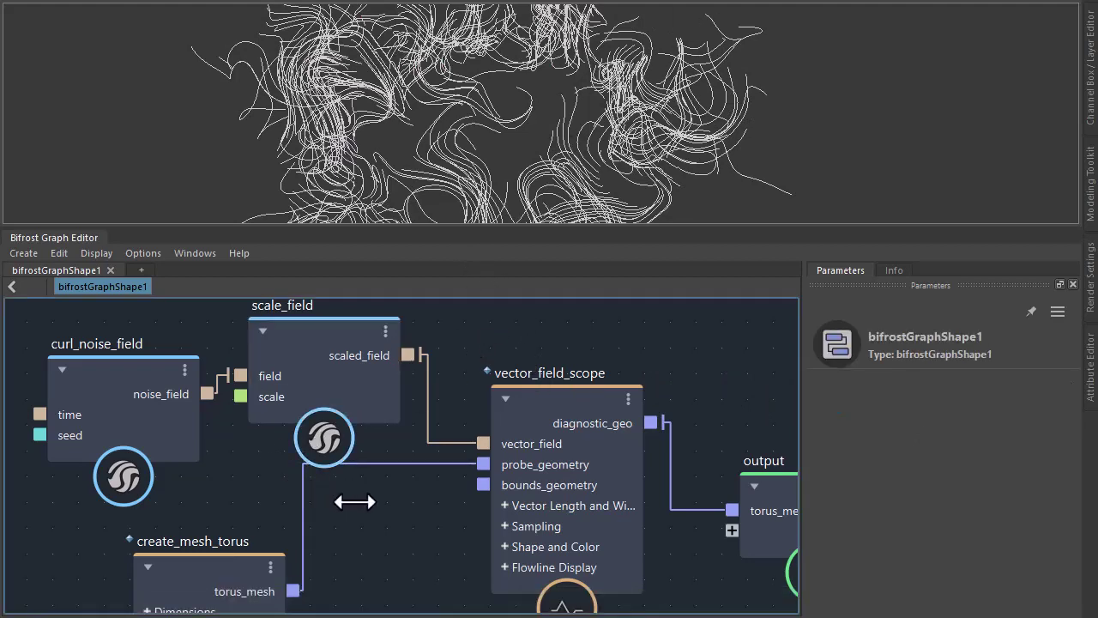
middle_drag(354, 501, 109, 495)
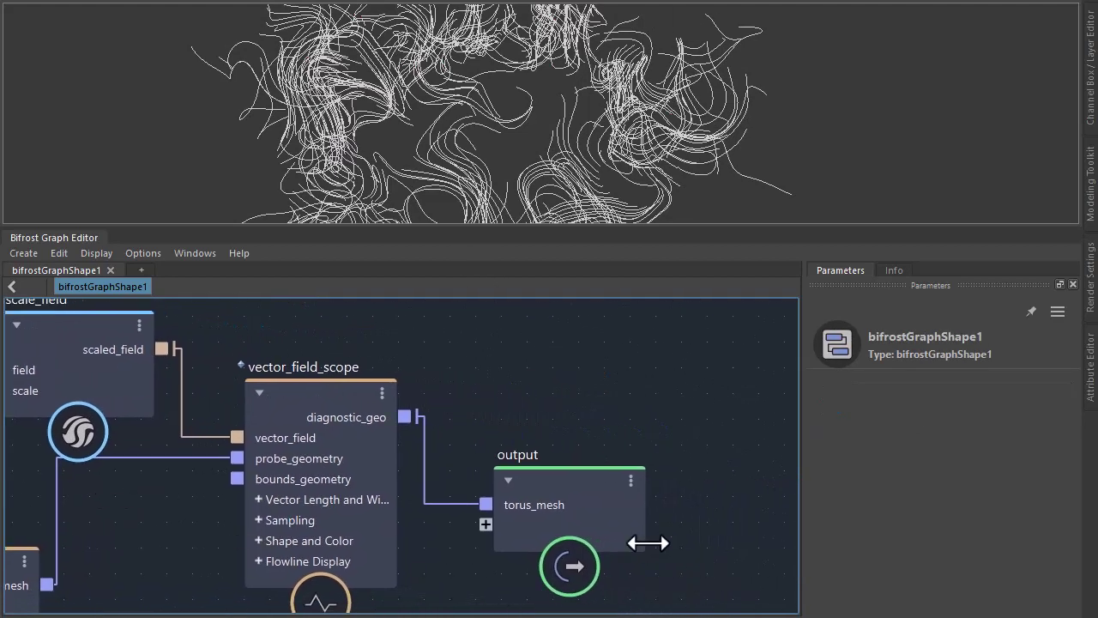
click(579, 486)
drag(579, 486, 788, 436)
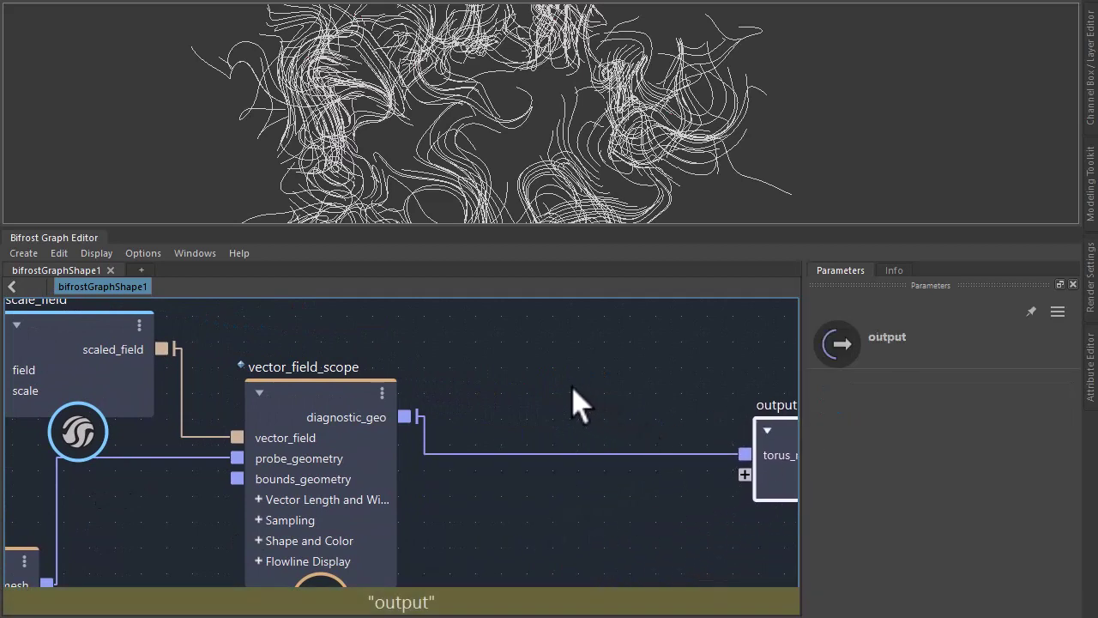
click(535, 397)
key(Tab)
text(prof)
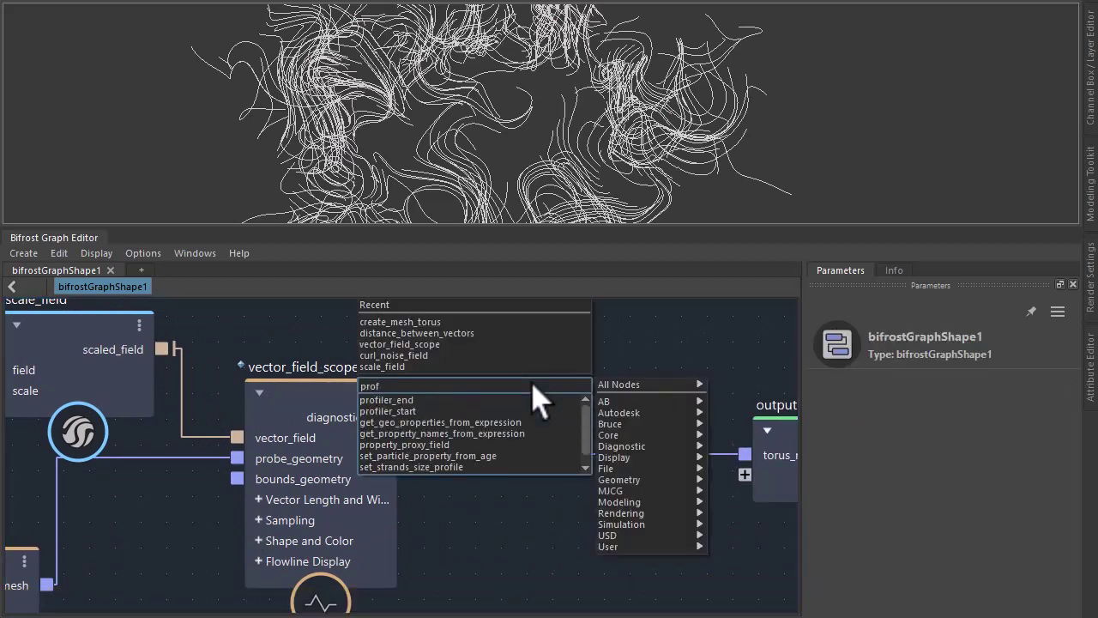
click(511, 468)
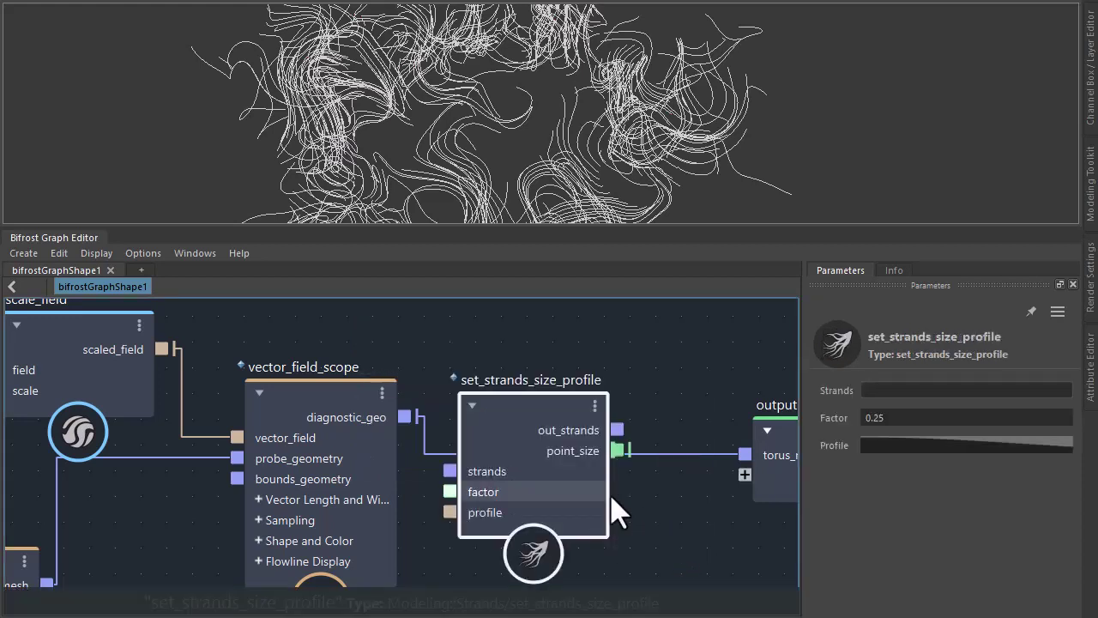
drag(404, 417, 441, 468)
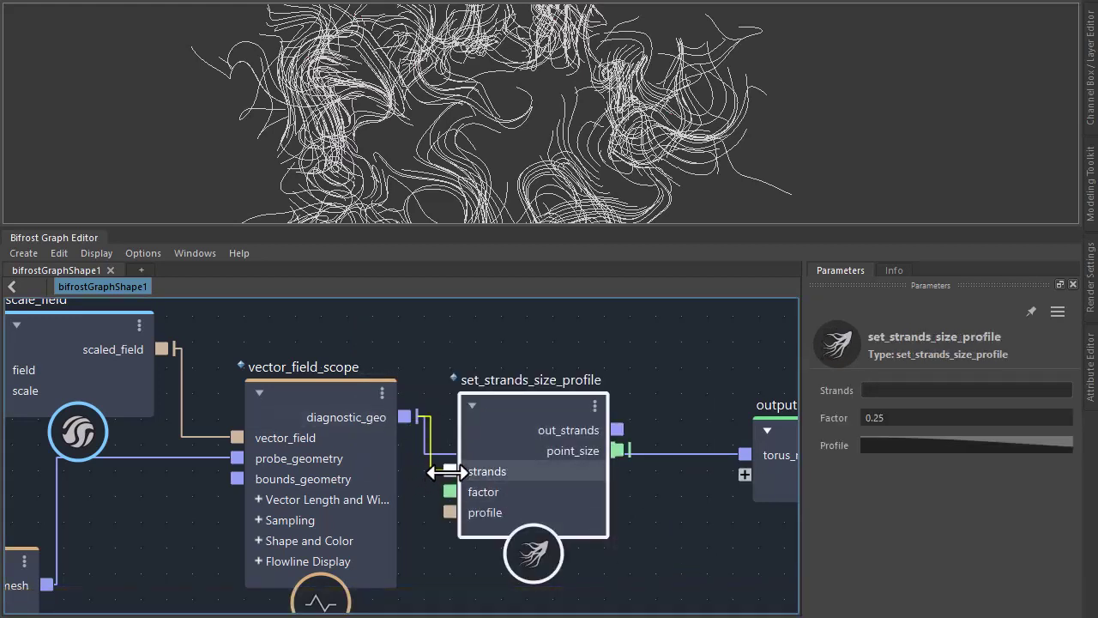
Add set_Arnold_strands_settings between set_strands_size_profile's out_strands and the output node.
click(642, 356)
key(Tab)
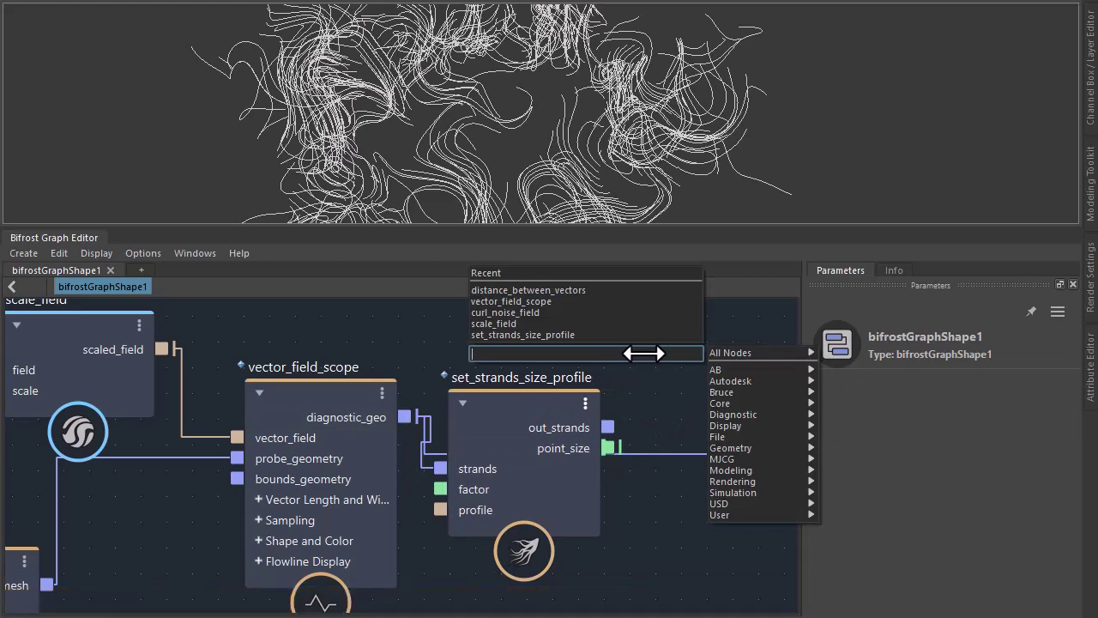
text(arnold)
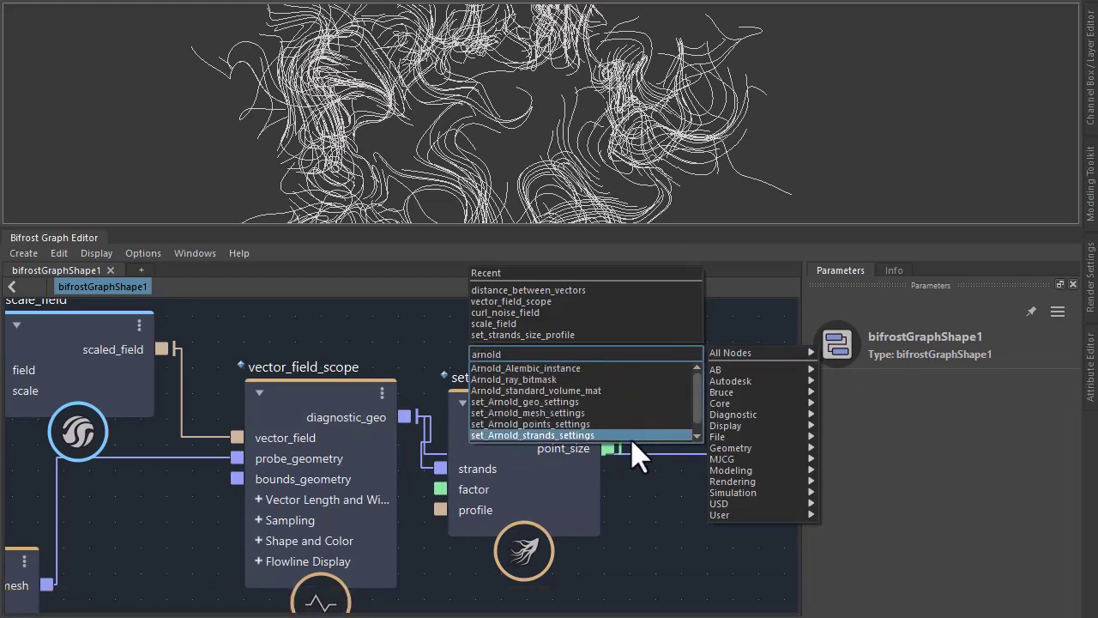
scroll(631, 437, down, 1)
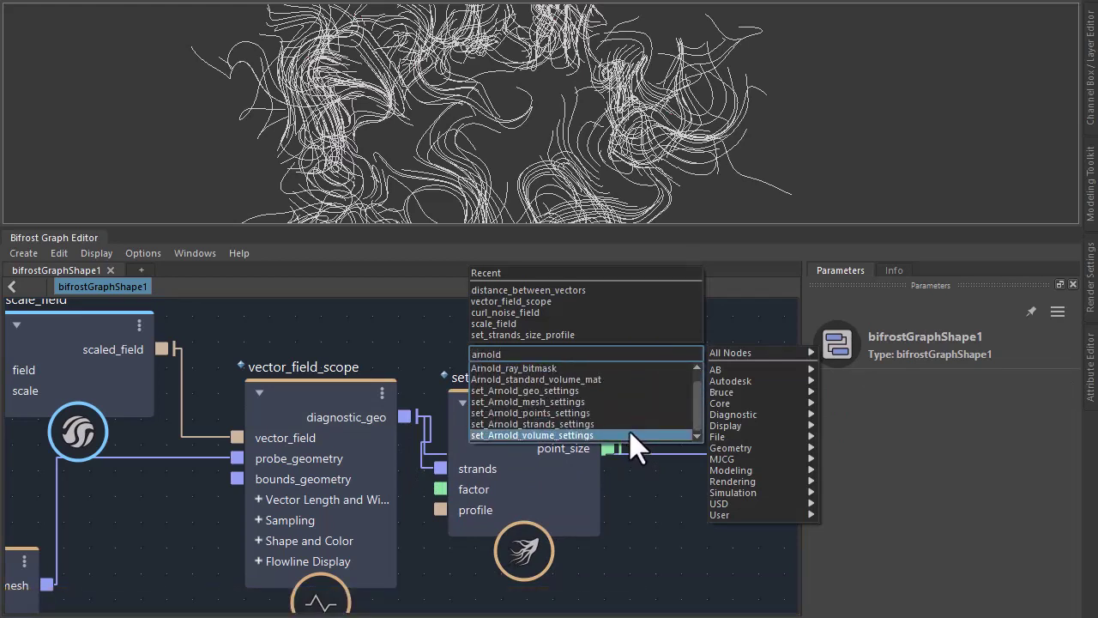
click(631, 424)
drag(653, 387, 724, 344)
drag(643, 365, 635, 364)
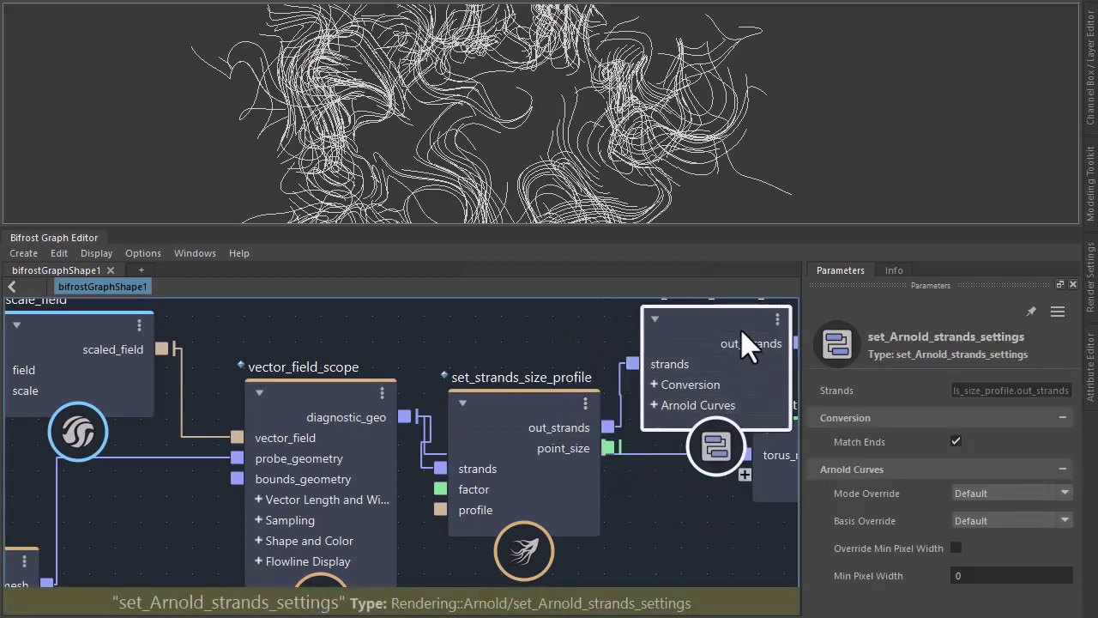
drag(740, 328, 745, 454)
drag(703, 353, 698, 375)
Set the Arnold strands Mode Override to Thick.
click(984, 492)
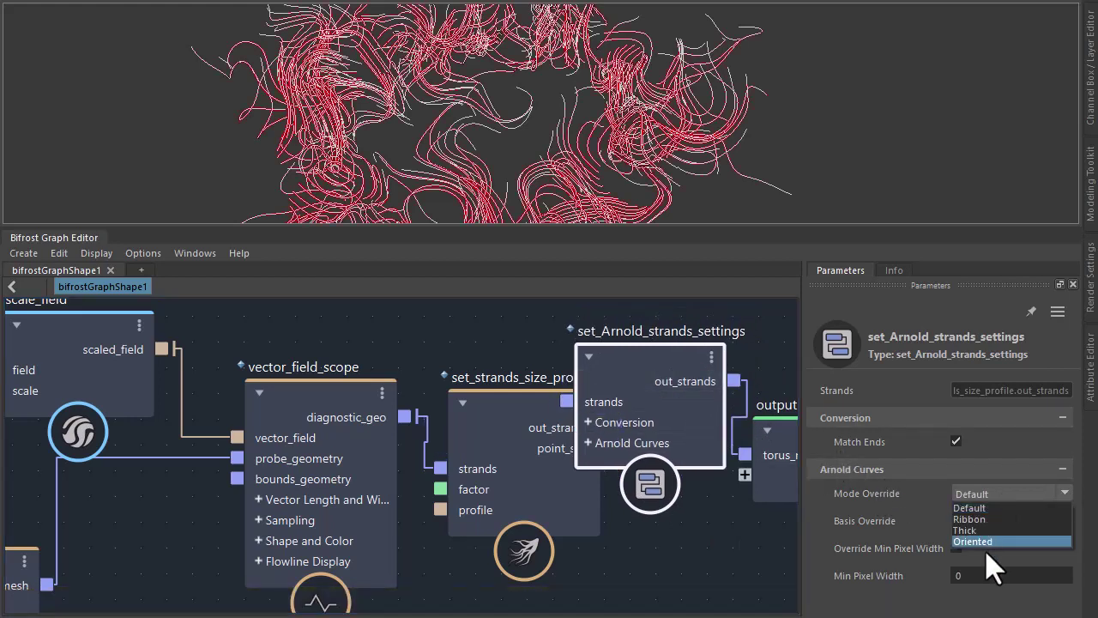
click(988, 530)
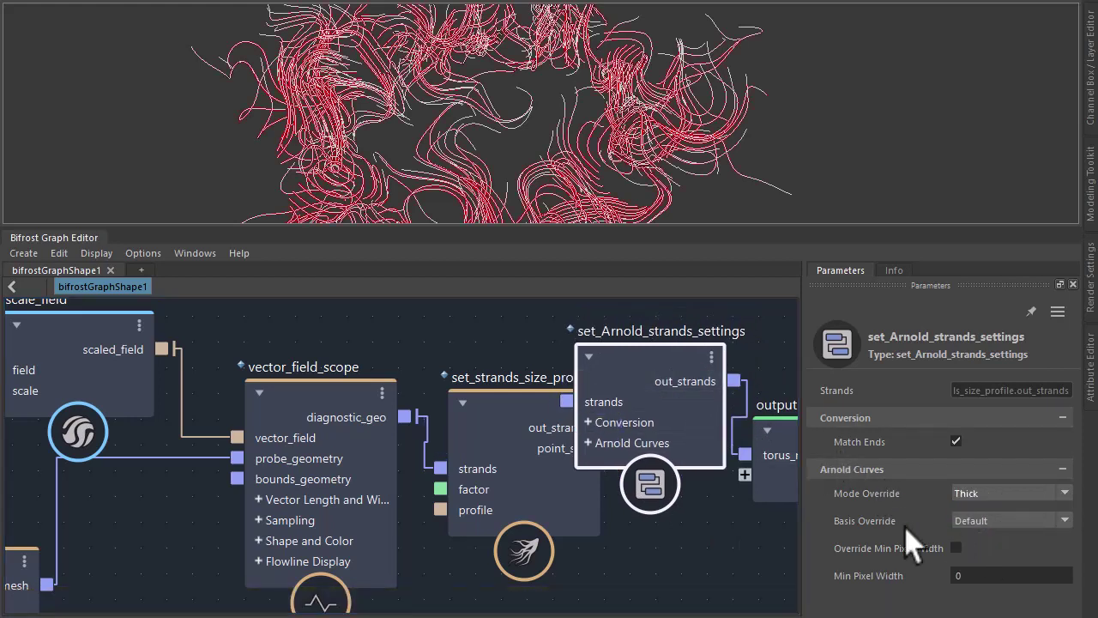
click(784, 434)
Frame the whole graph and set the scale_field Scale to 11.69.
key(a)
click(86, 378)
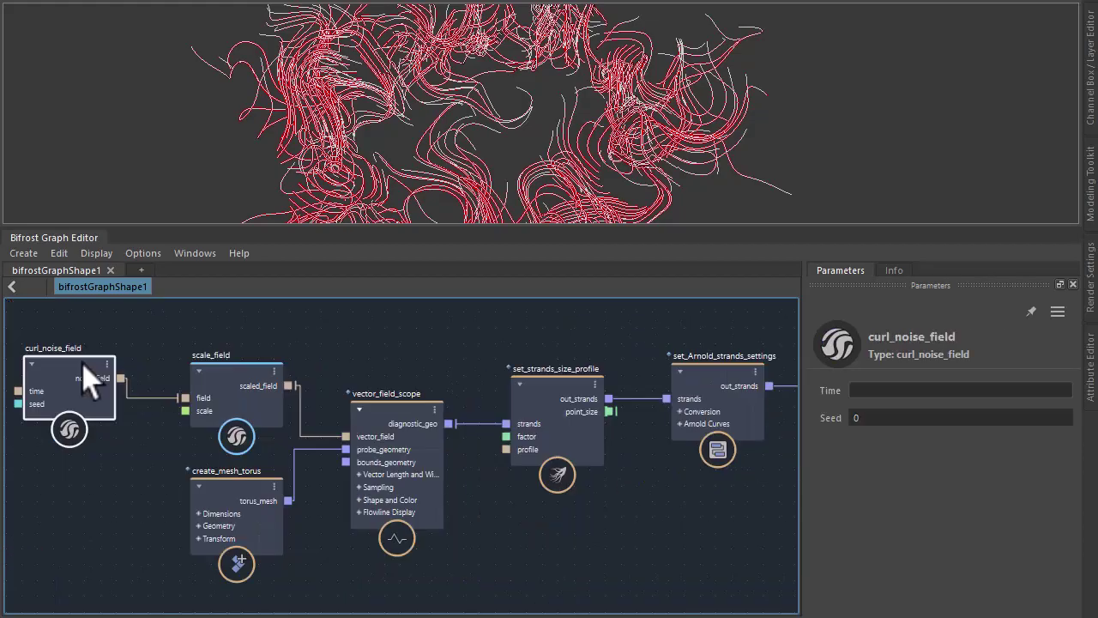
click(228, 369)
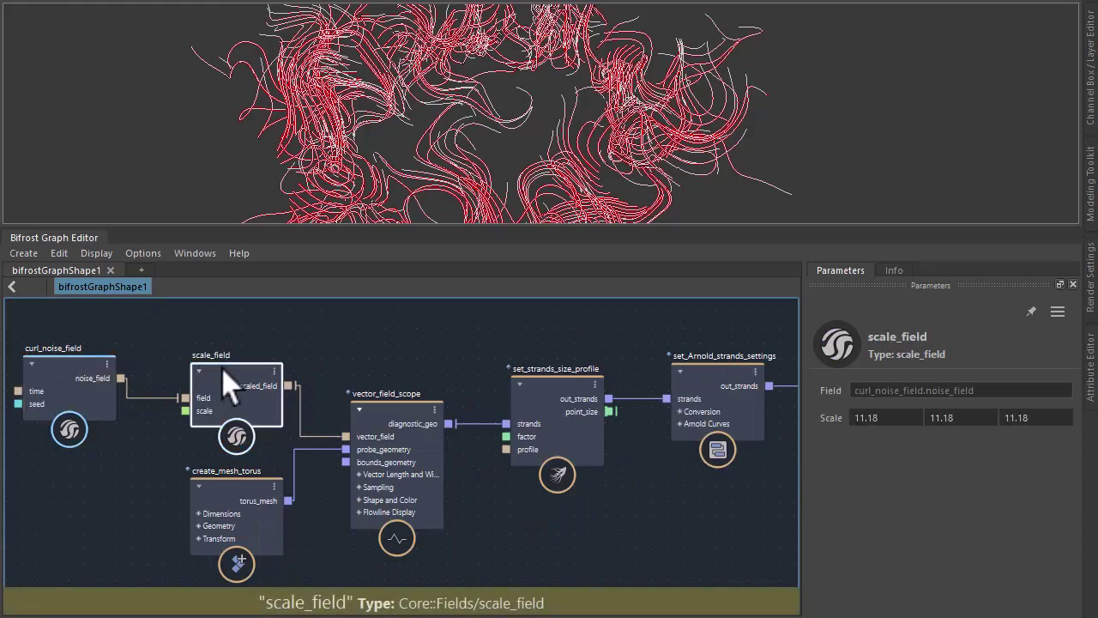
mouse_move(832, 419)
mouse_down()
mouse_move(930, 418)
mouse_move(836, 418)
mouse_move(843, 429)
mouse_up()
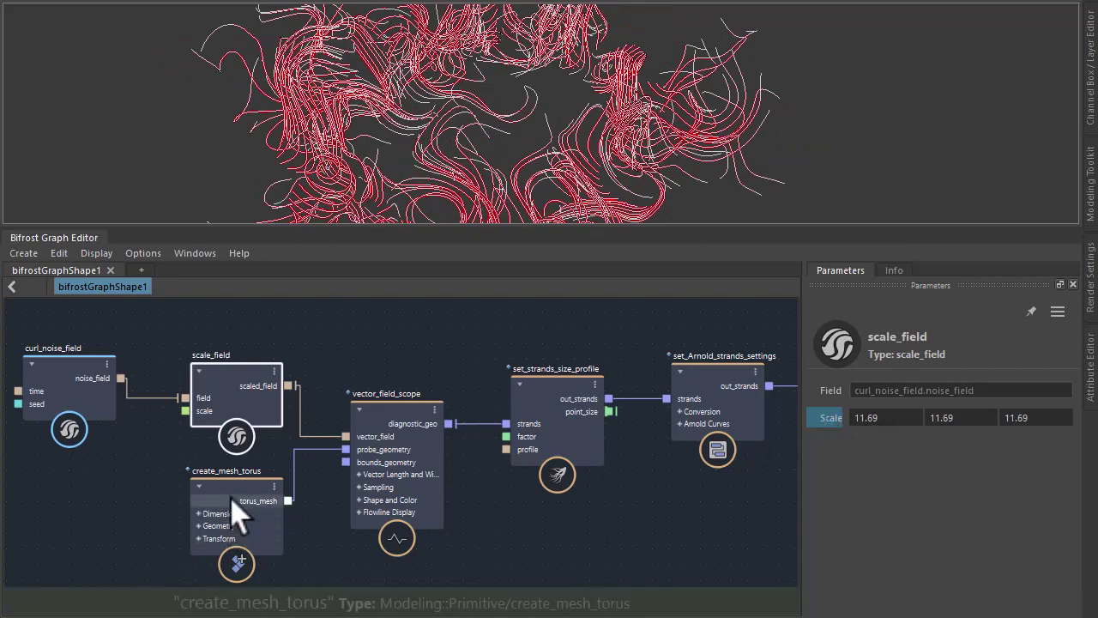
Set the create_mesh_torus Major Segments to 100 for denser strands.
drag(246, 501, 249, 493)
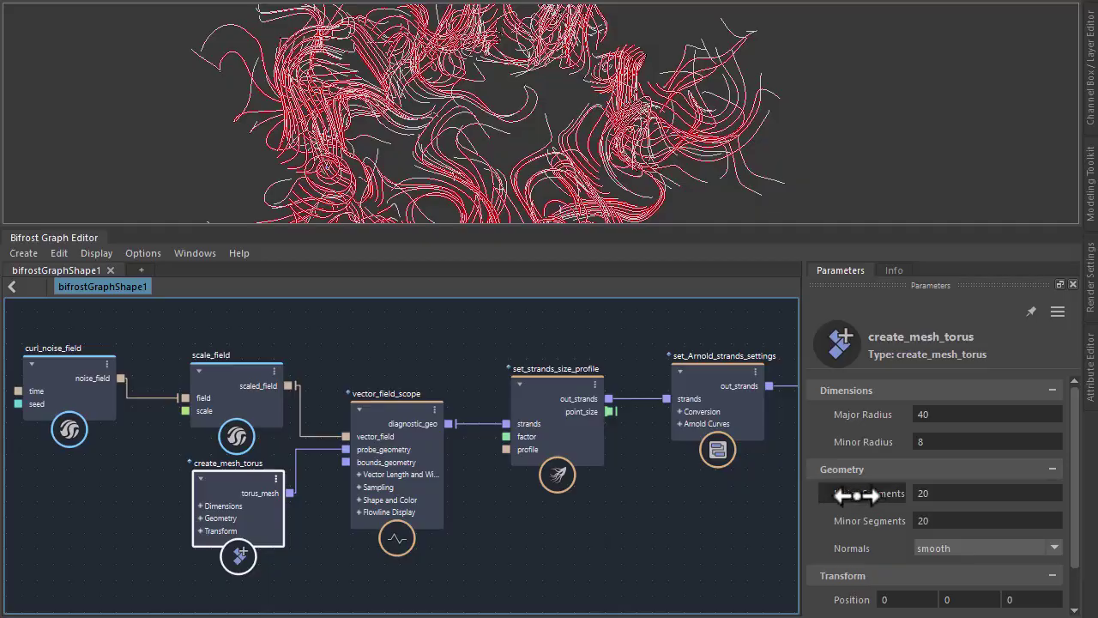
drag(856, 493, 950, 488)
click(943, 495)
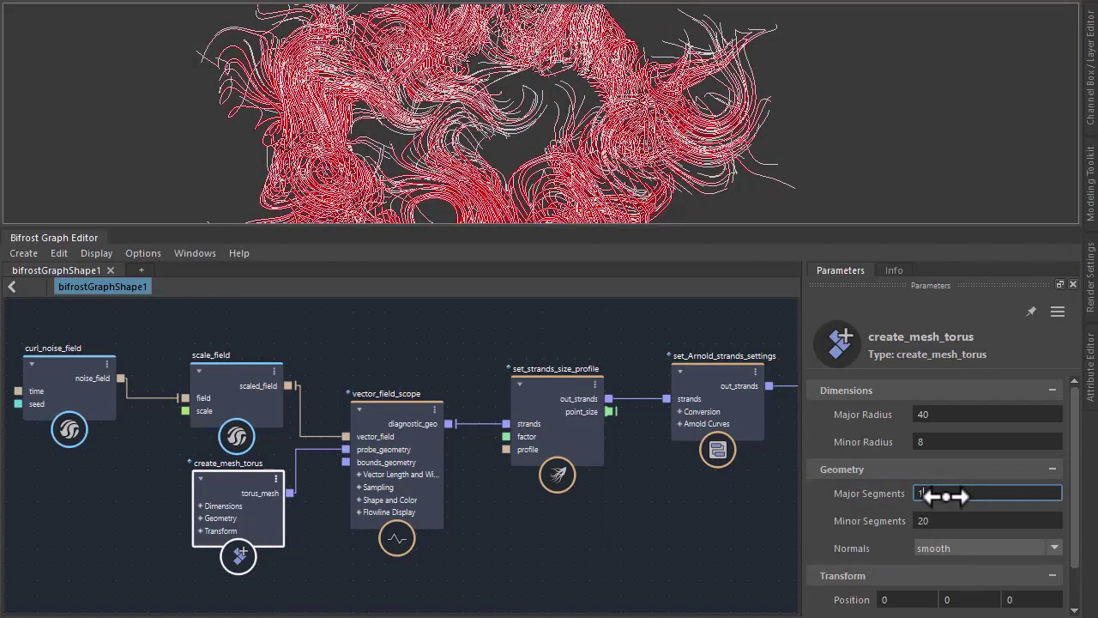
key(Tab)
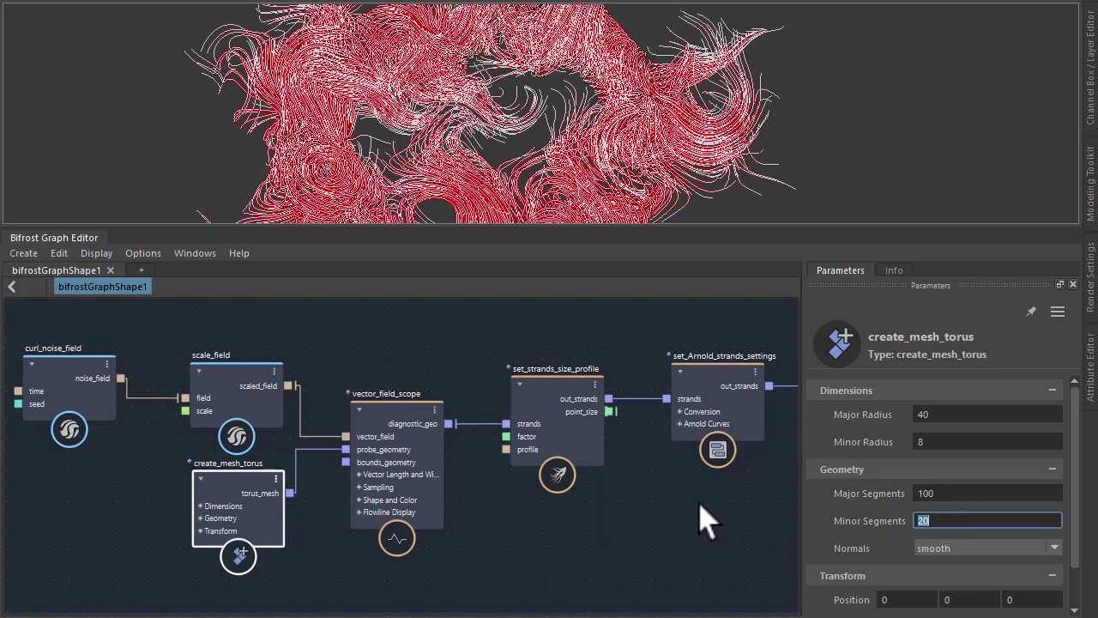
click(557, 385)
middle_drag(556, 385, 440, 376)
click(575, 357)
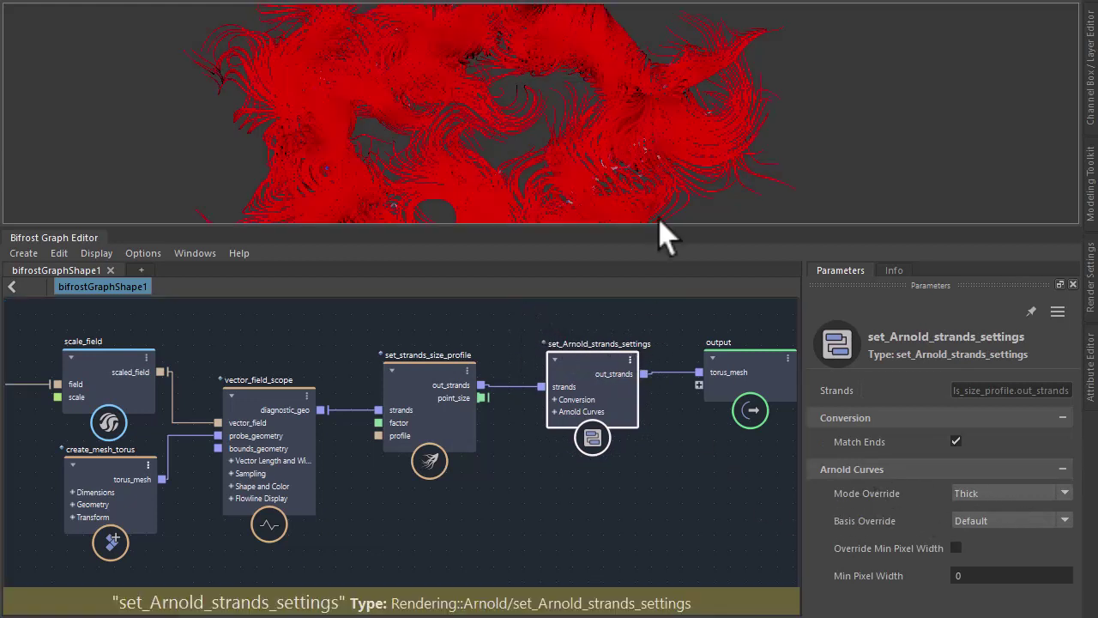
Assign a new Arnold Standard Surface material to the strands.
right_click(657, 133)
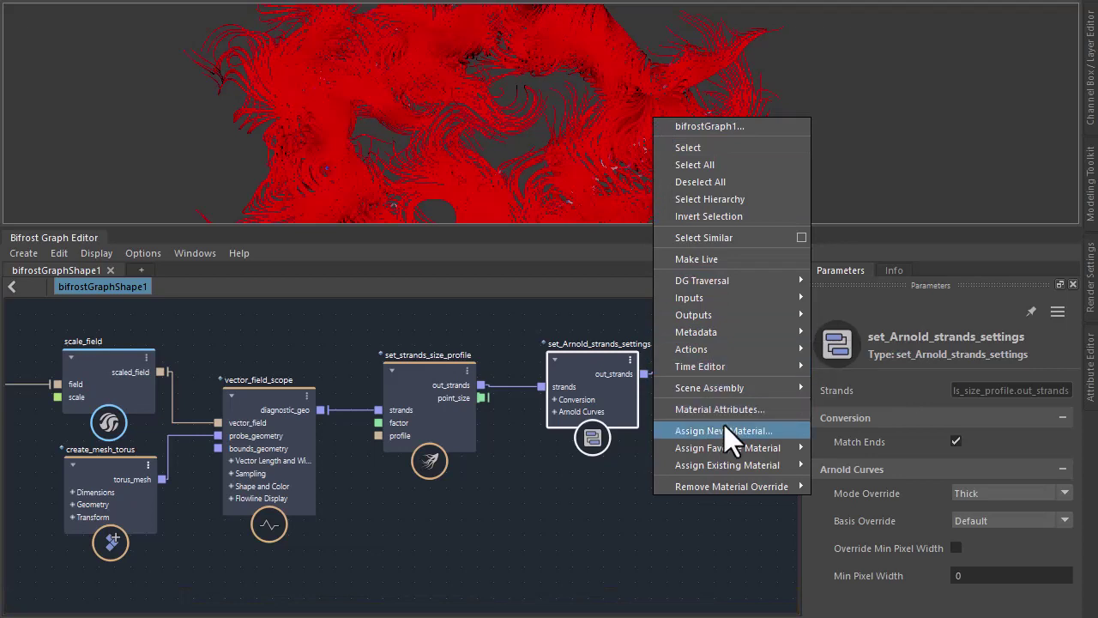
click(691, 408)
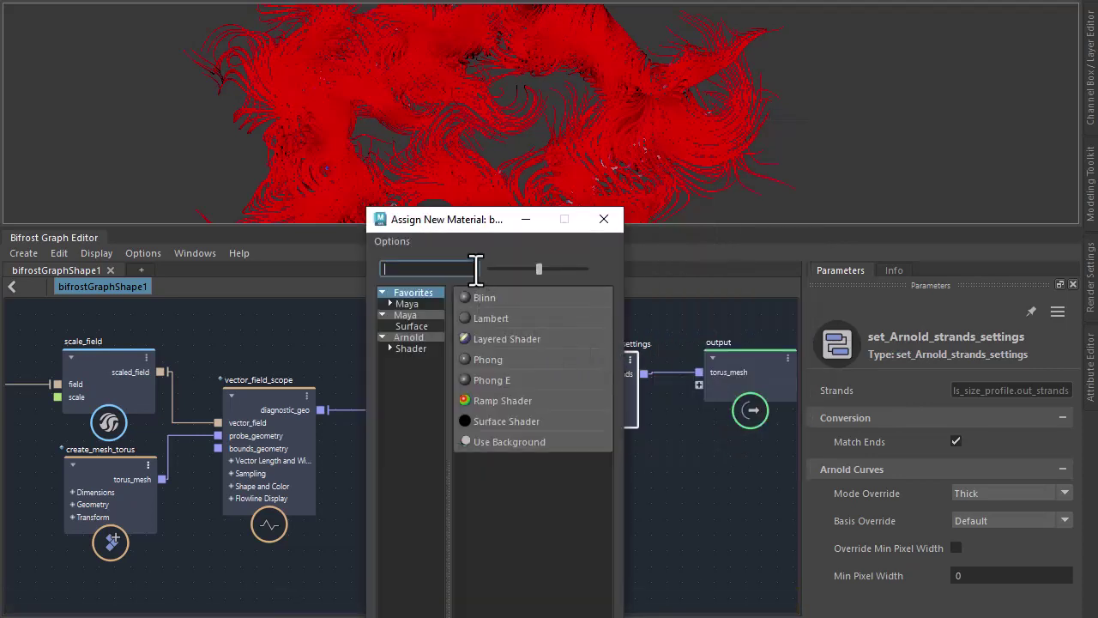
text(stand)
click(429, 336)
click(504, 298)
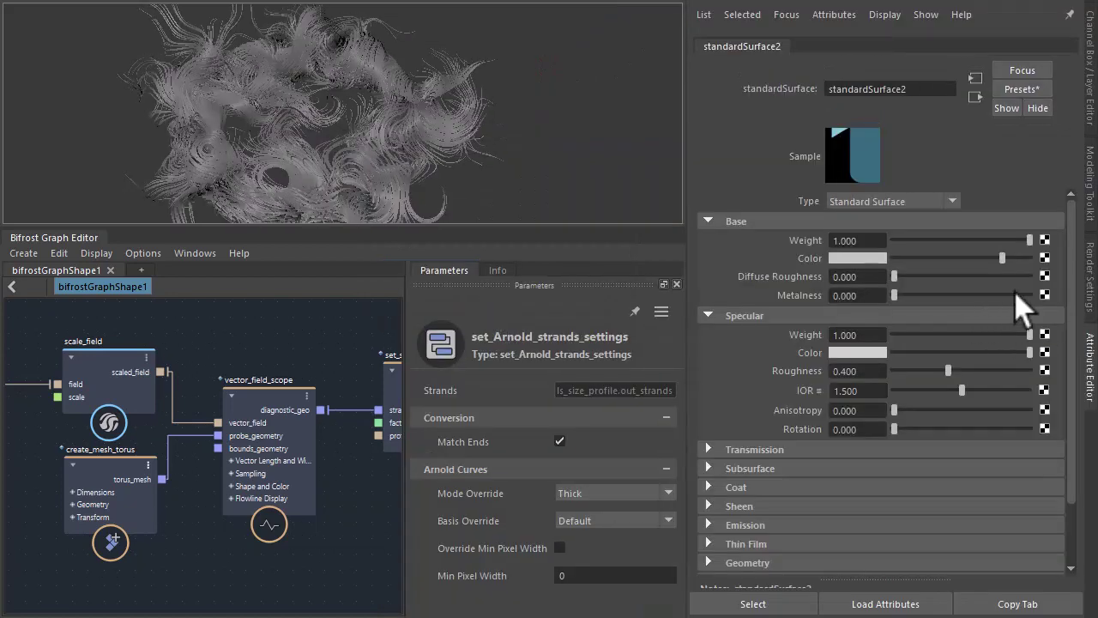
Map a File texture loading wood.jpg to the material's Base Color.
click(1044, 259)
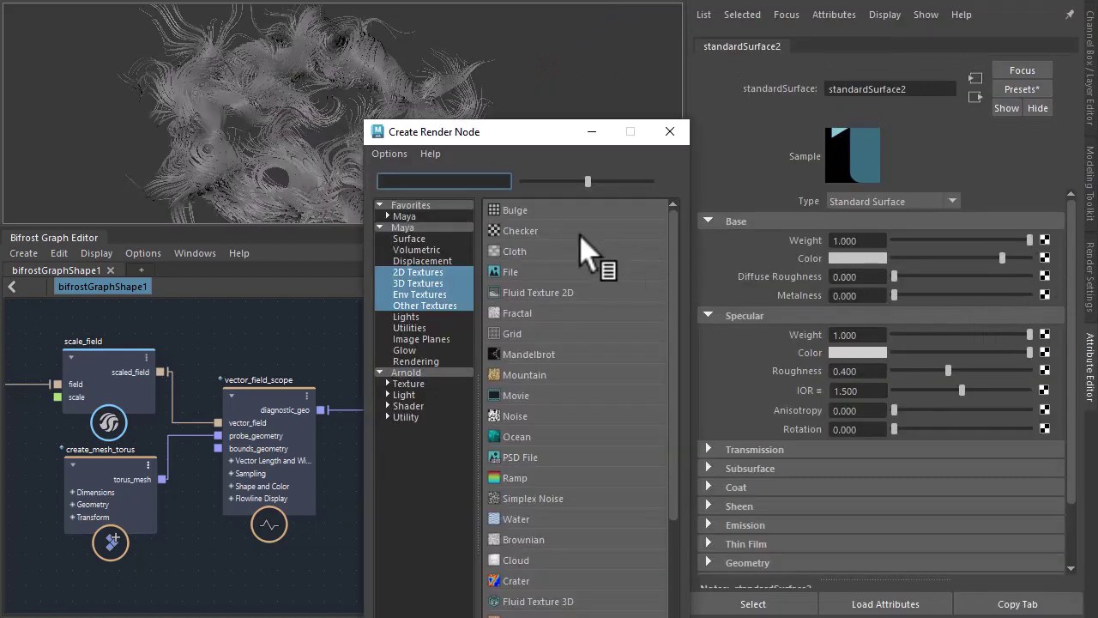
click(556, 272)
click(1047, 280)
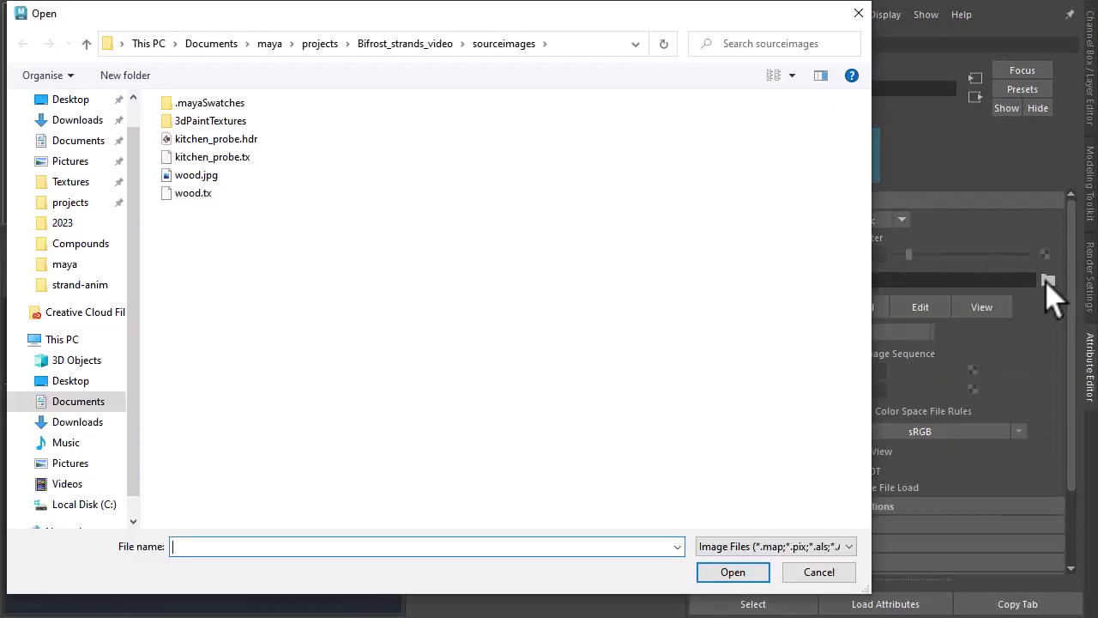
double_click(208, 177)
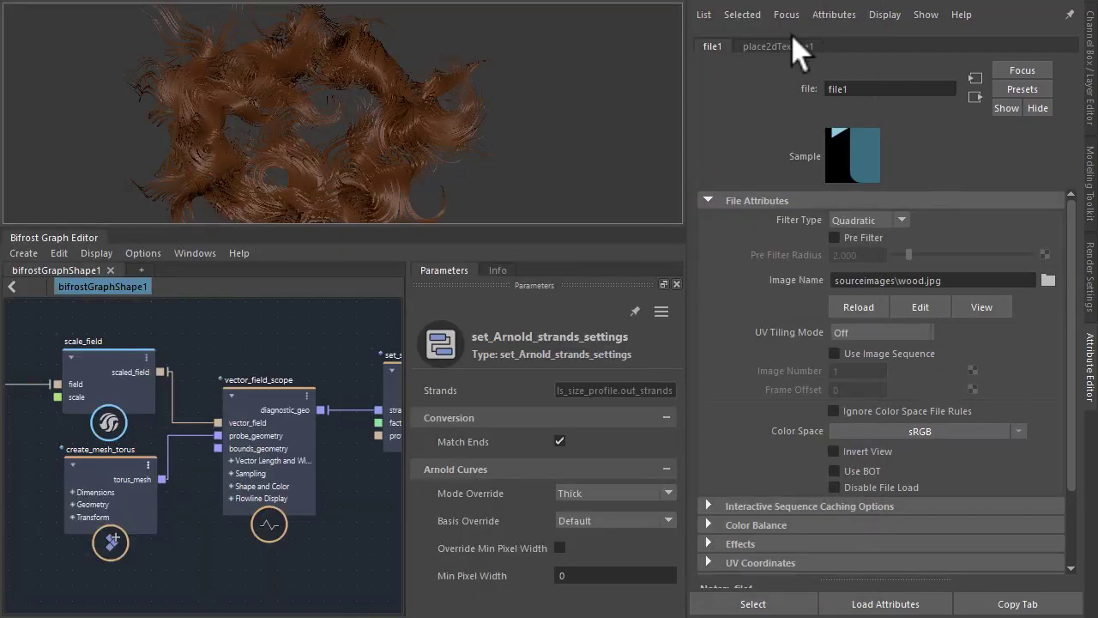
click(781, 47)
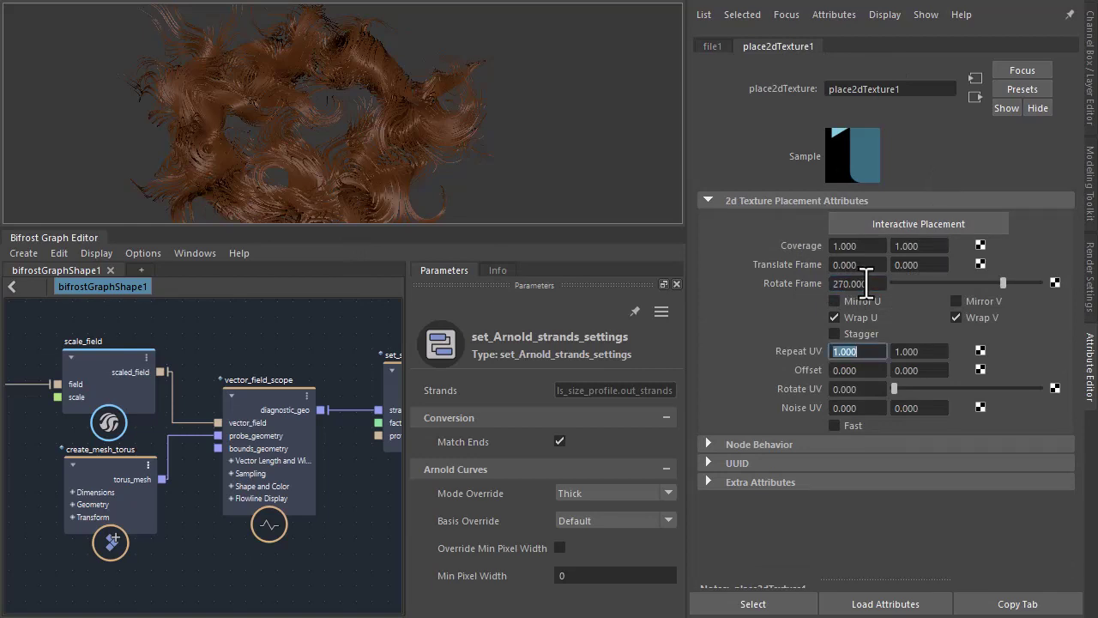
Create an Arnold skydome light with a File texture of kitchen_probe.hdr on its Color.
click(584, 210)
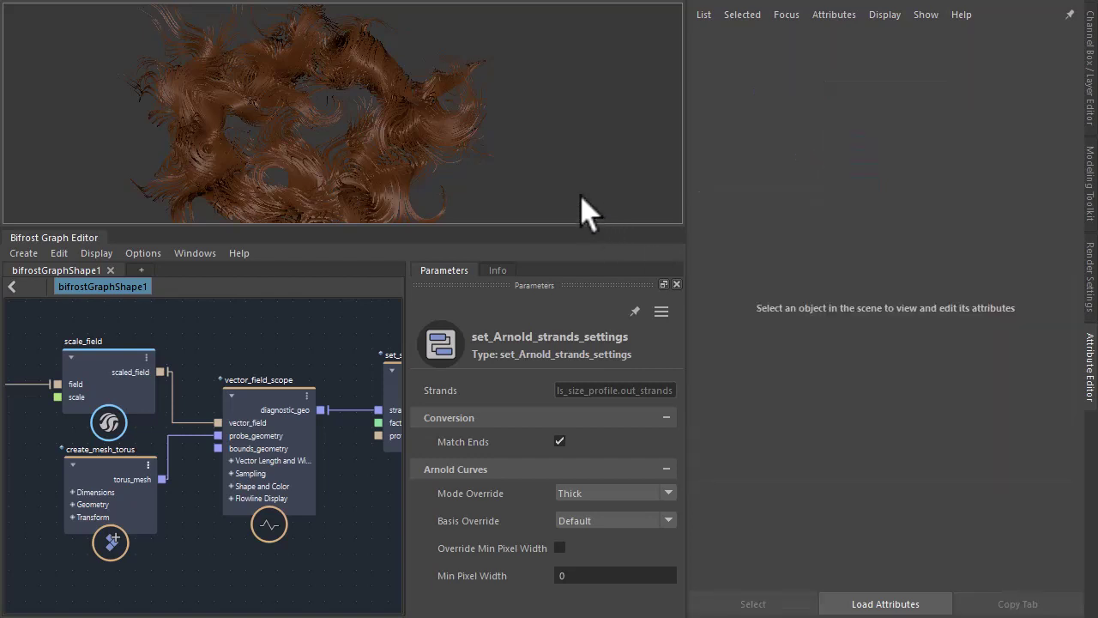
key(ctrl+f)
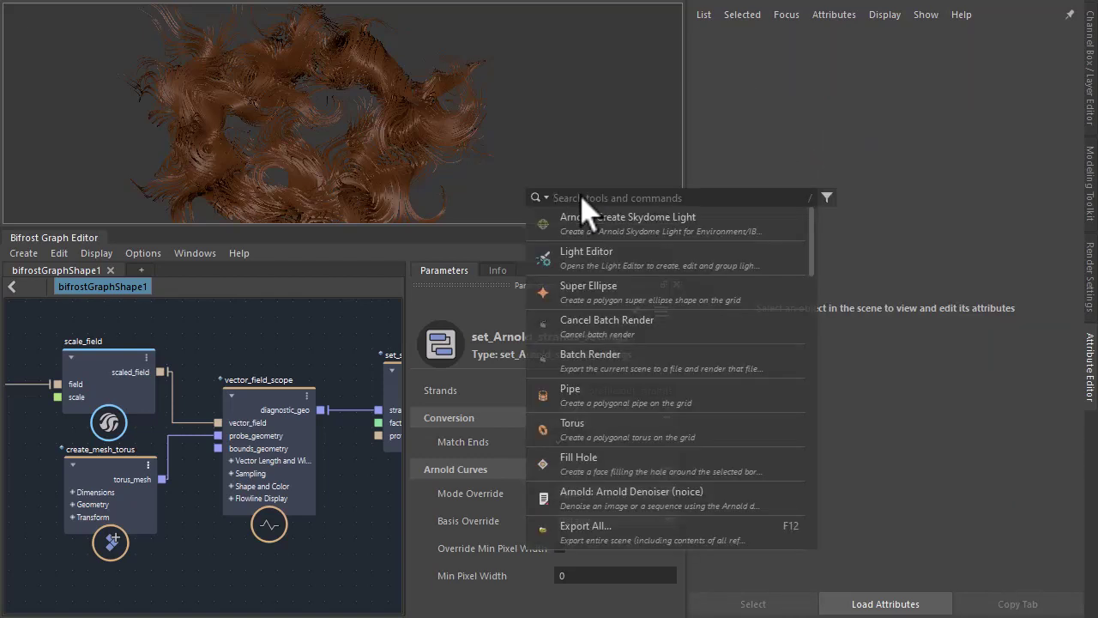
click(618, 220)
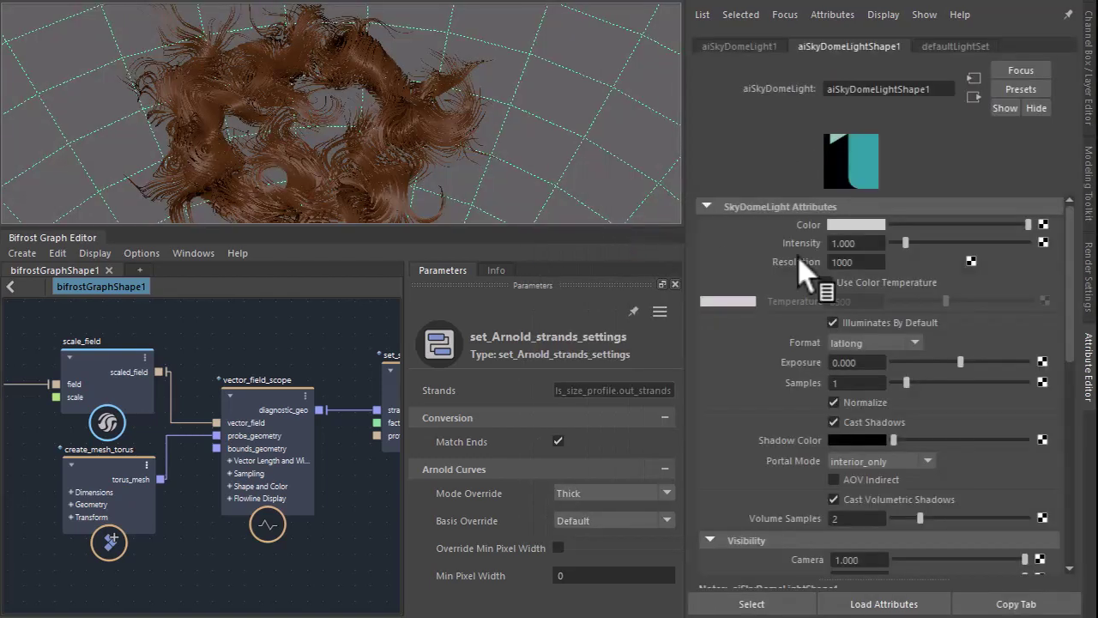
click(1042, 224)
click(531, 281)
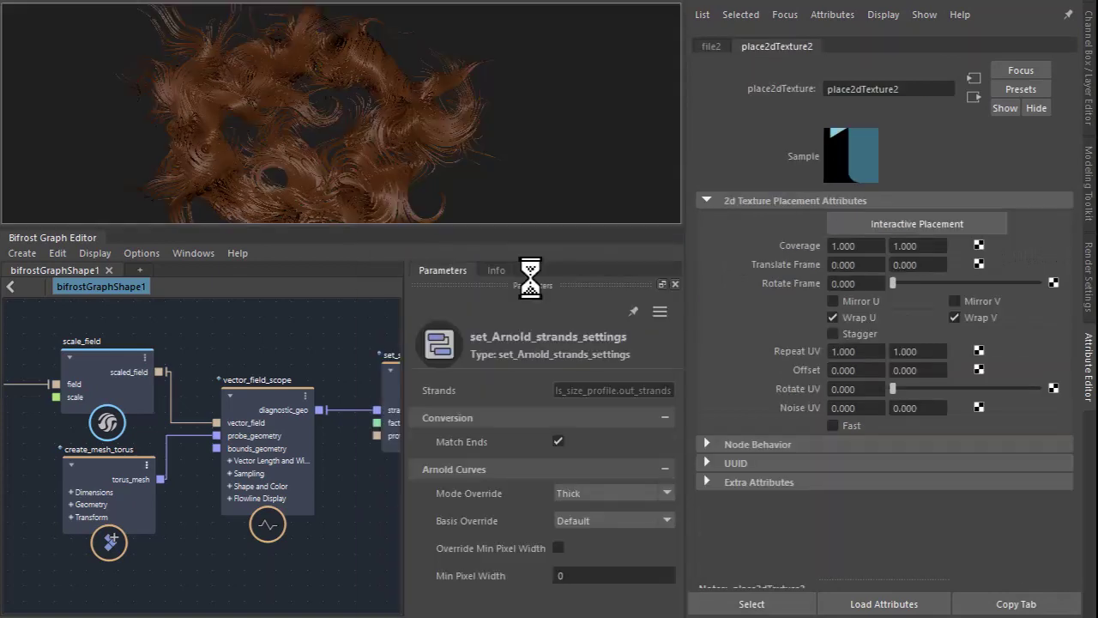
click(712, 46)
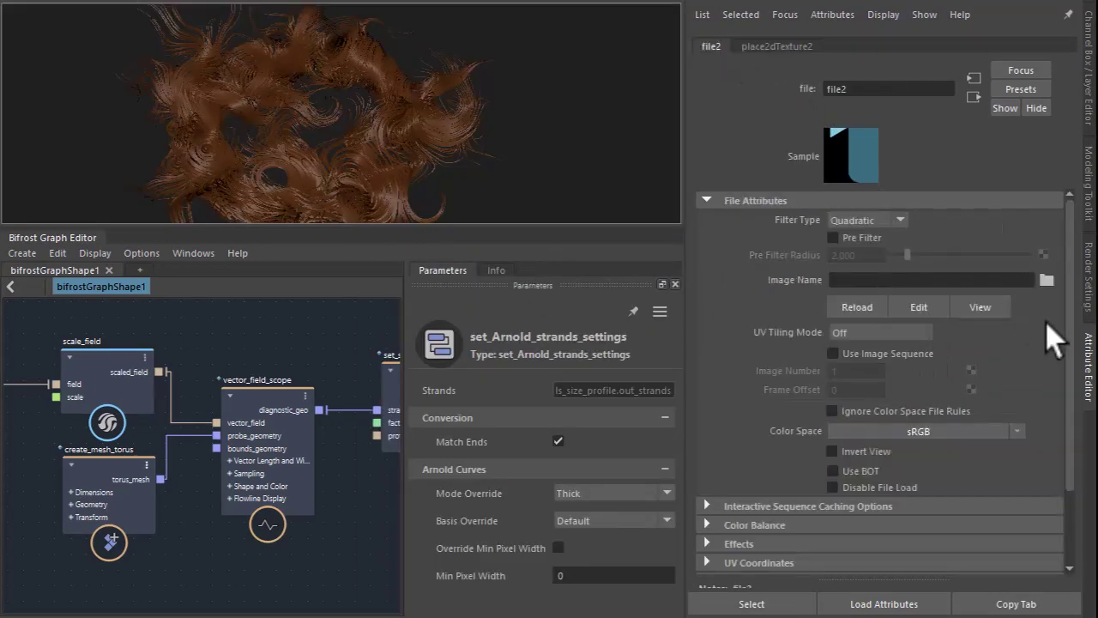
click(1047, 281)
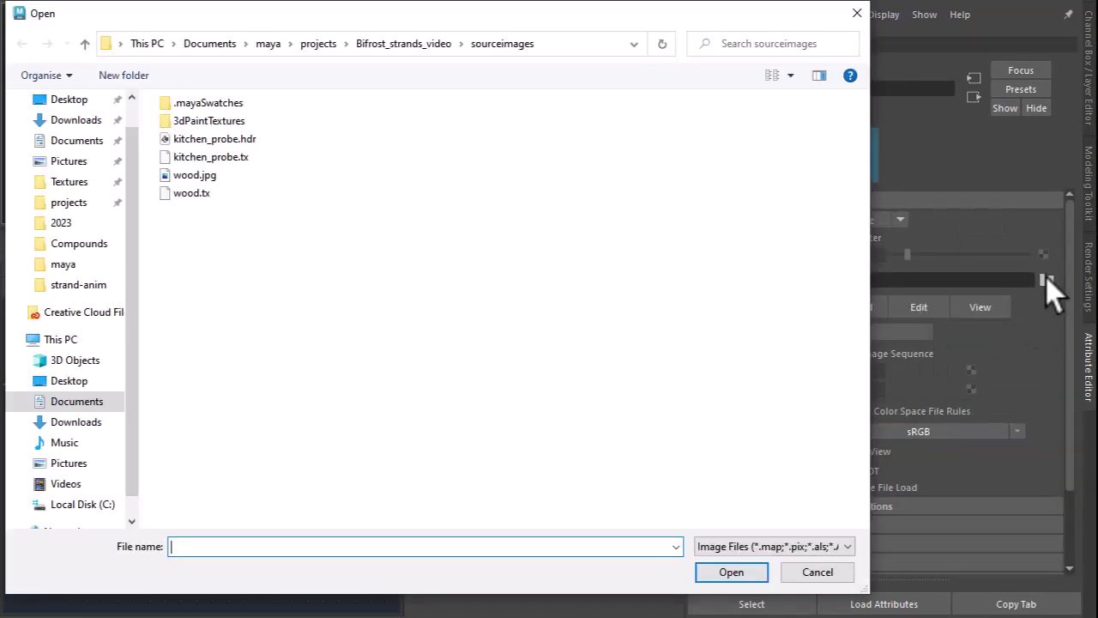
double_click(204, 140)
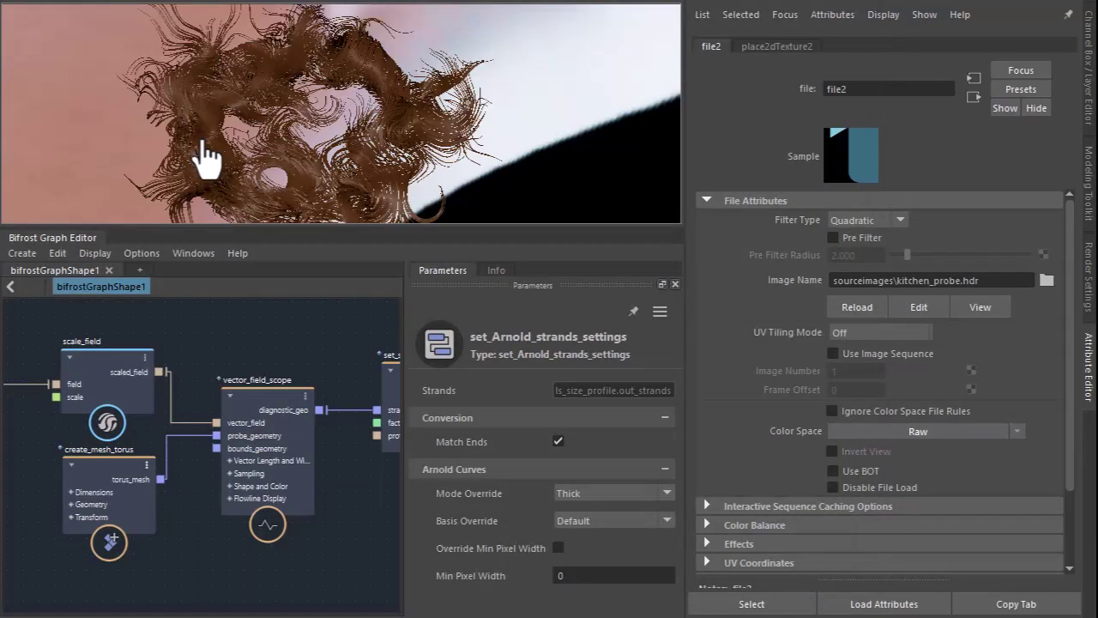
Set the skydome Format to mirrored_ball and Samples to 3.
click(974, 97)
click(858, 343)
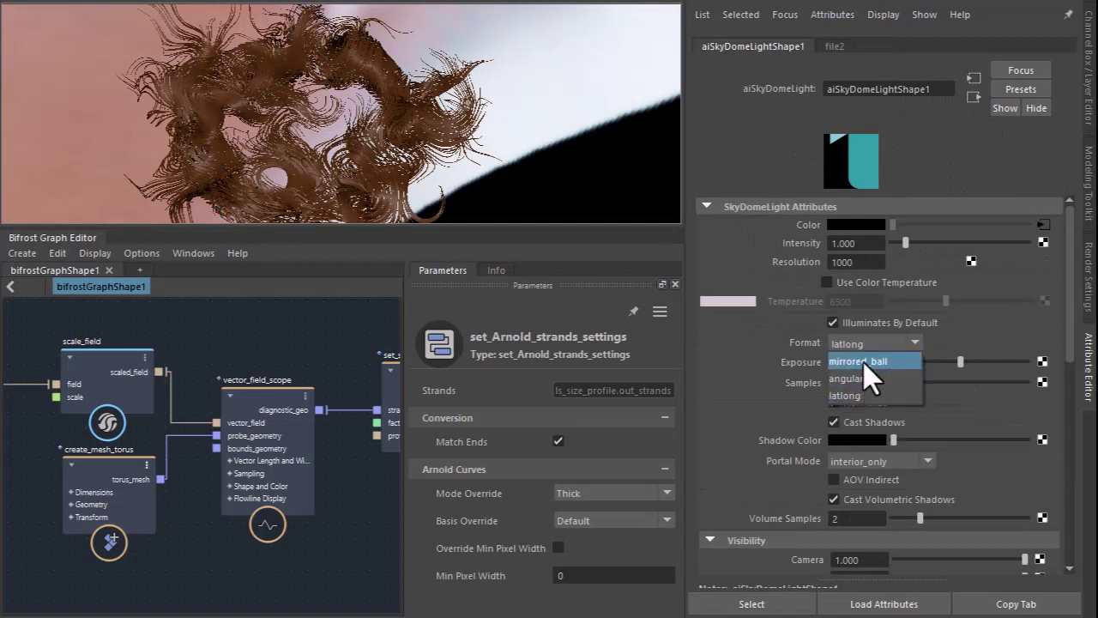
click(863, 362)
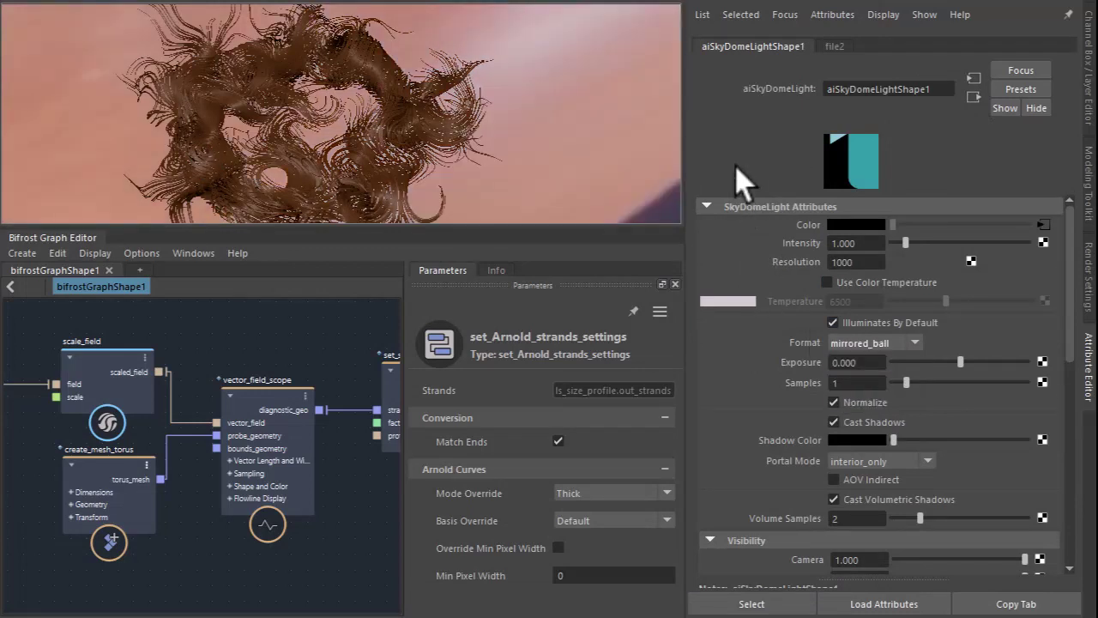
double_click(846, 382)
text(3)
key(Return)
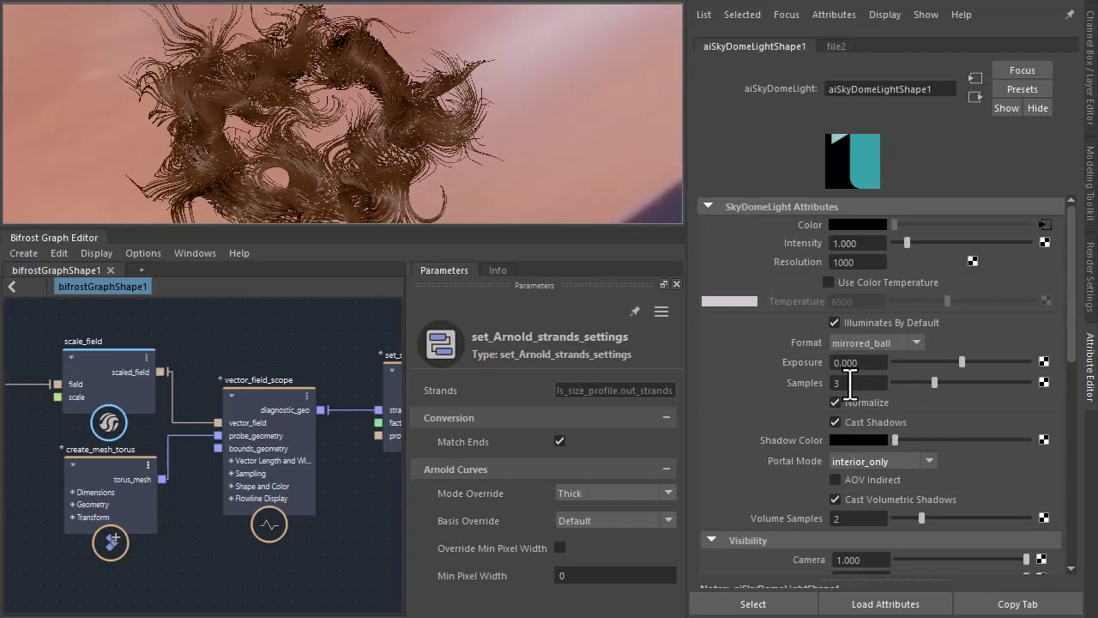
Set the skydome's Camera visibility to 0 and its Sky Radius to 0.
drag(1071, 313, 1072, 423)
double_click(870, 281)
key(Return)
scroll(776, 370, down, 5)
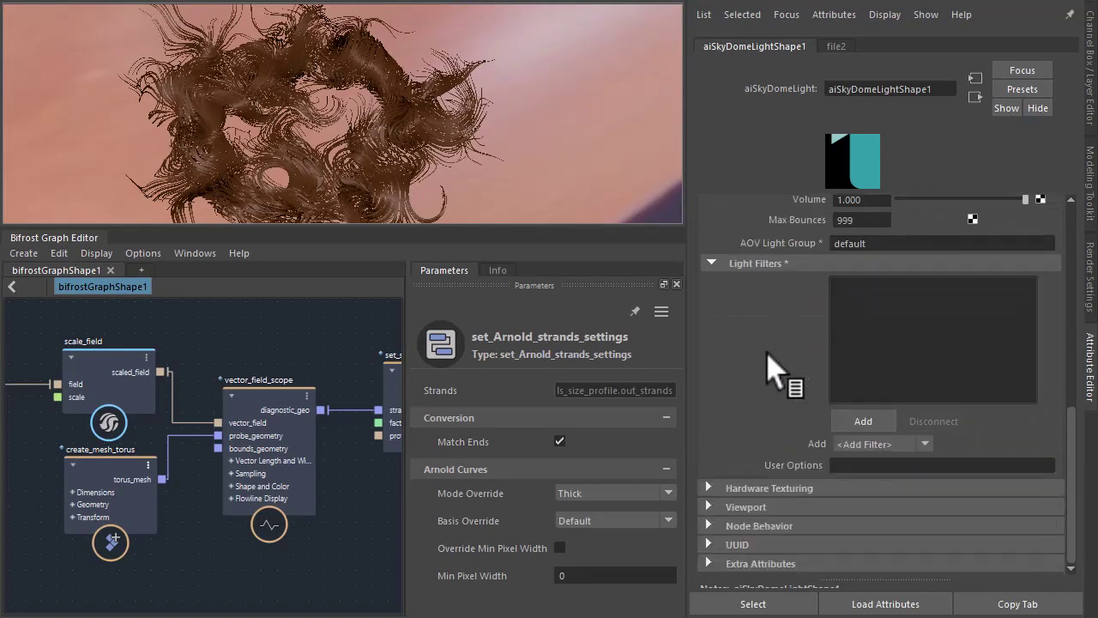
click(845, 508)
click(853, 526)
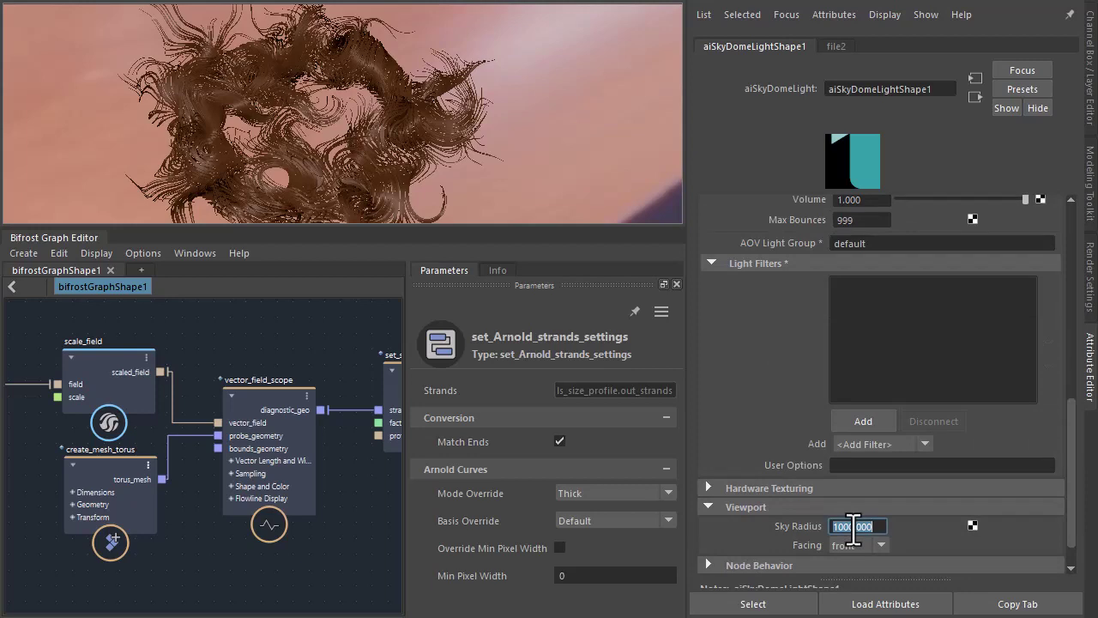
text(0)
key(Return)
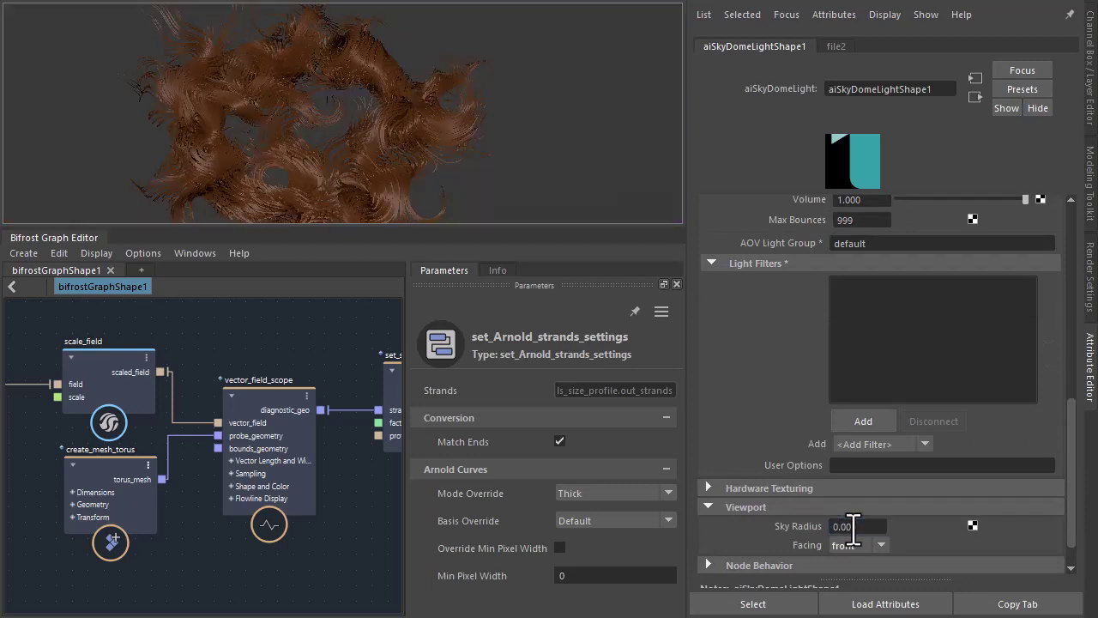
Switch the viewport renderer to Arnold.
key(space)
click(559, 109)
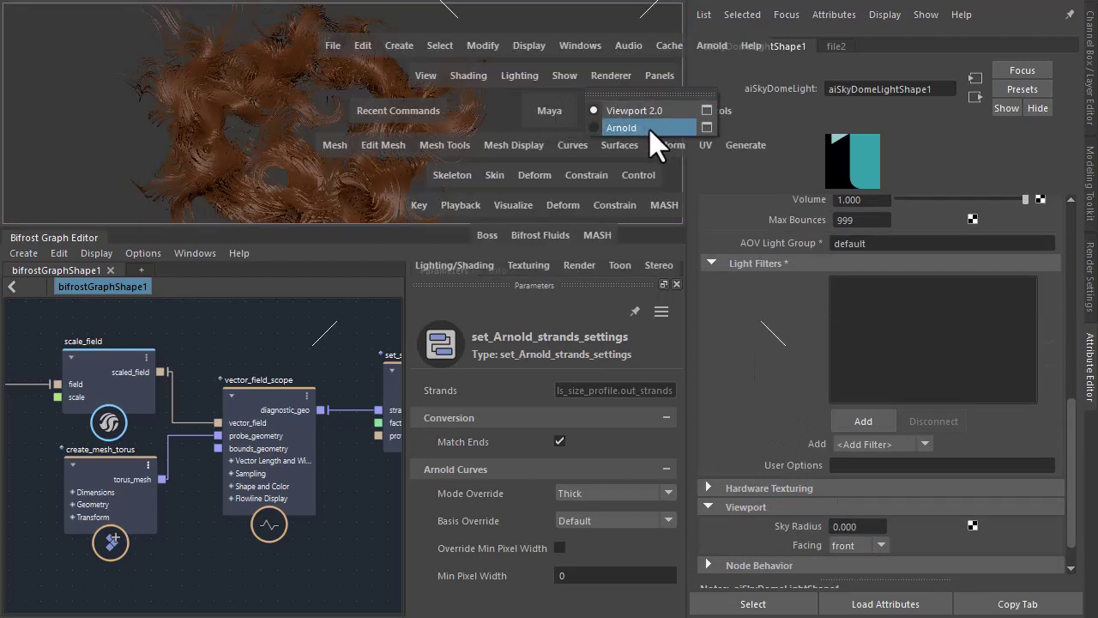
click(650, 132)
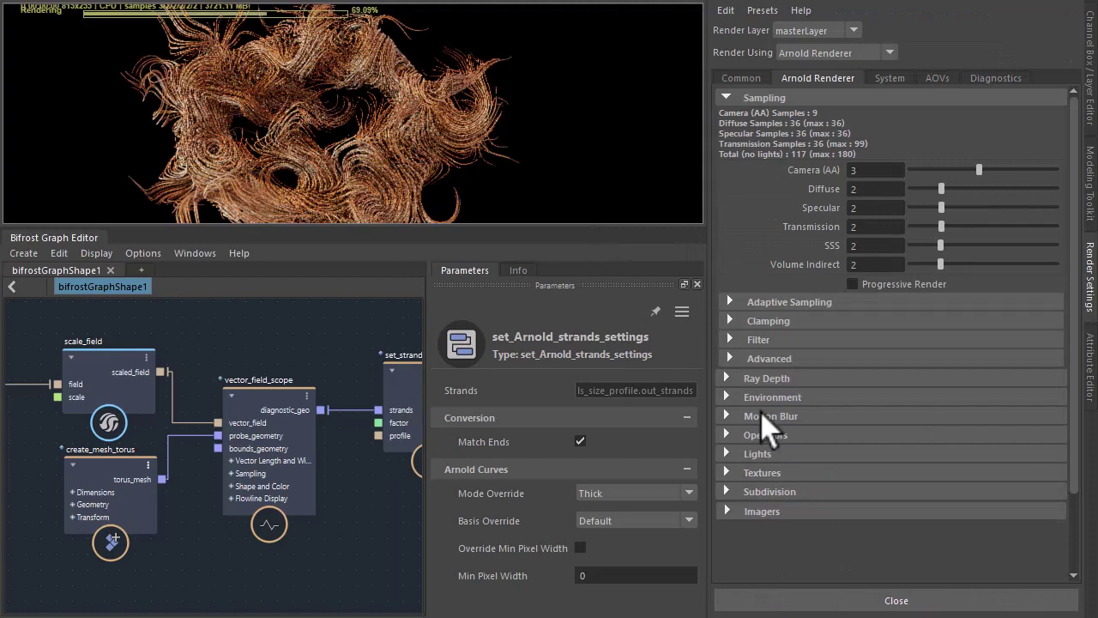
Make an aiRaySwitch the render background, with its Camera colour eyedropped as tan from the render.
click(768, 396)
click(1038, 441)
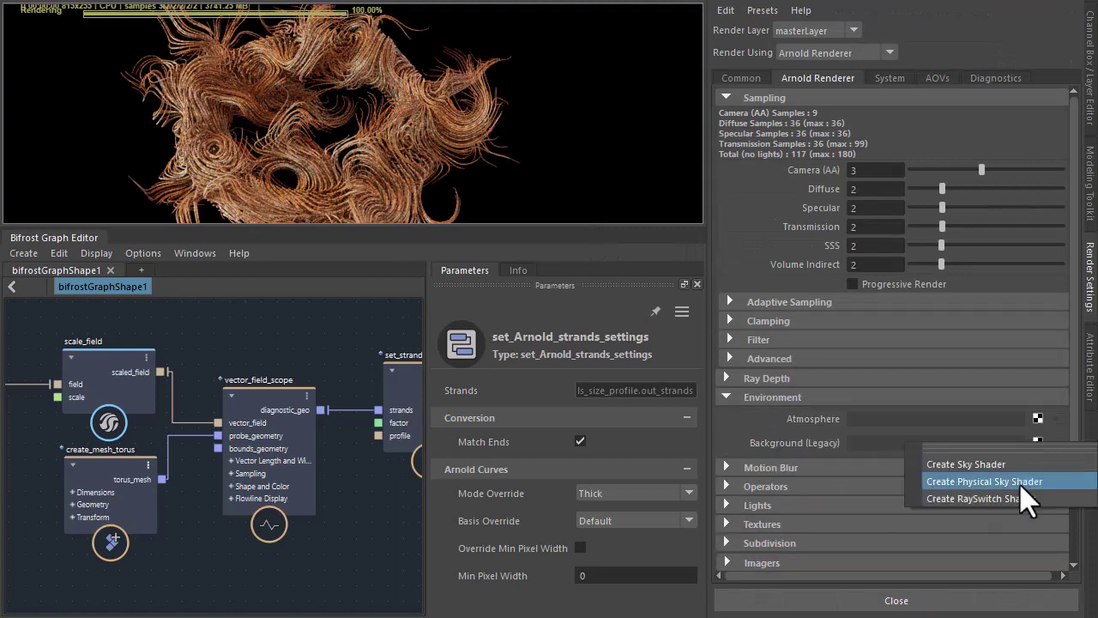
click(1010, 497)
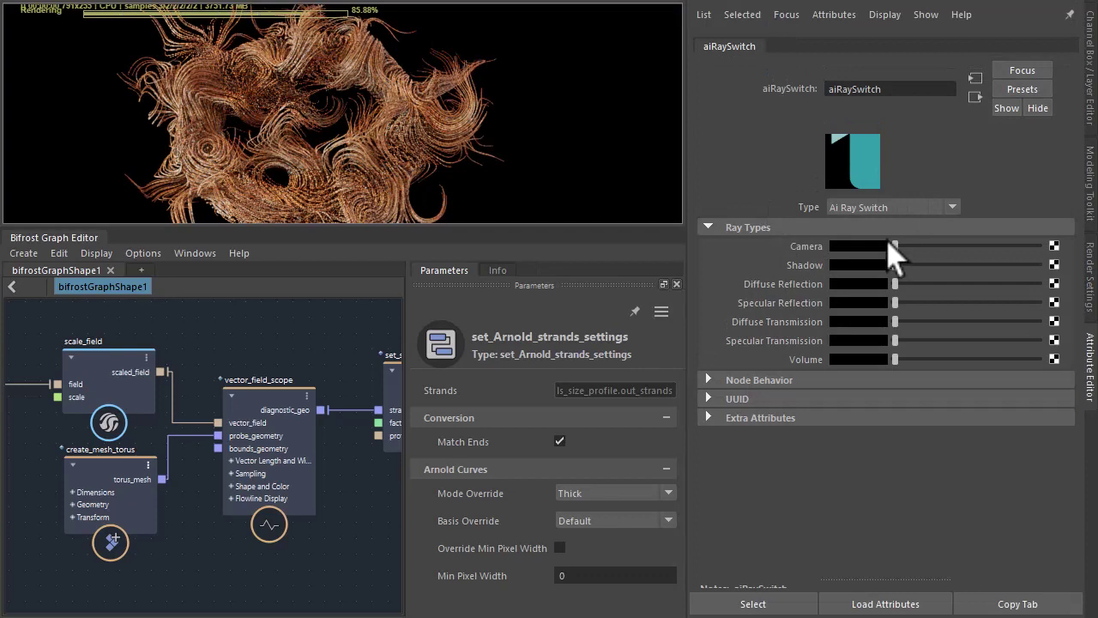
click(875, 247)
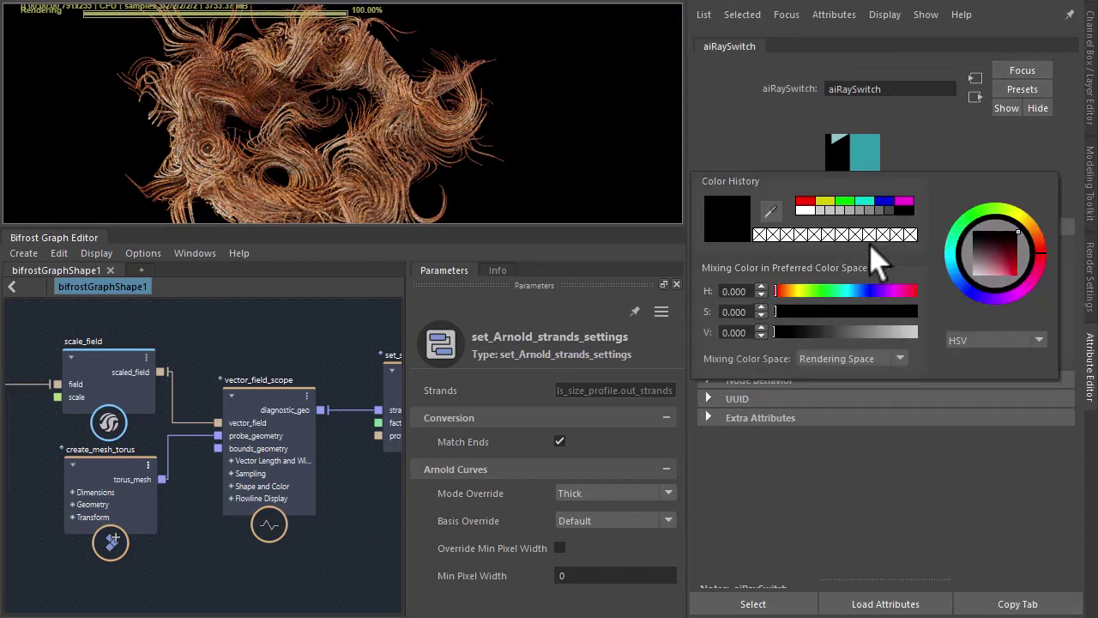
click(766, 211)
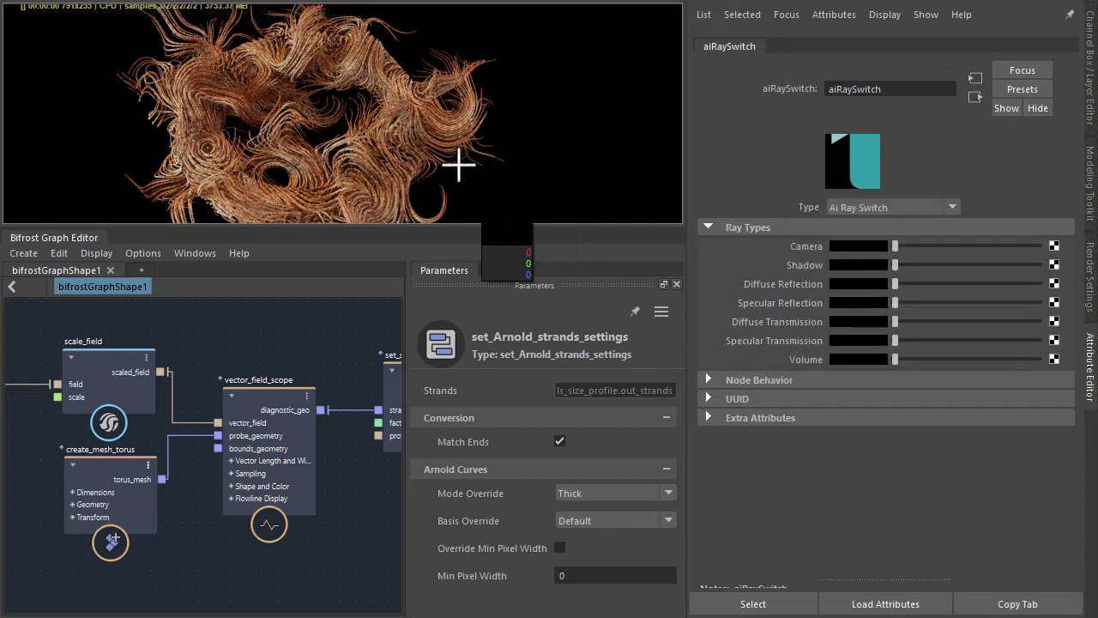
click(394, 86)
scroll(397, 91, up, 3)
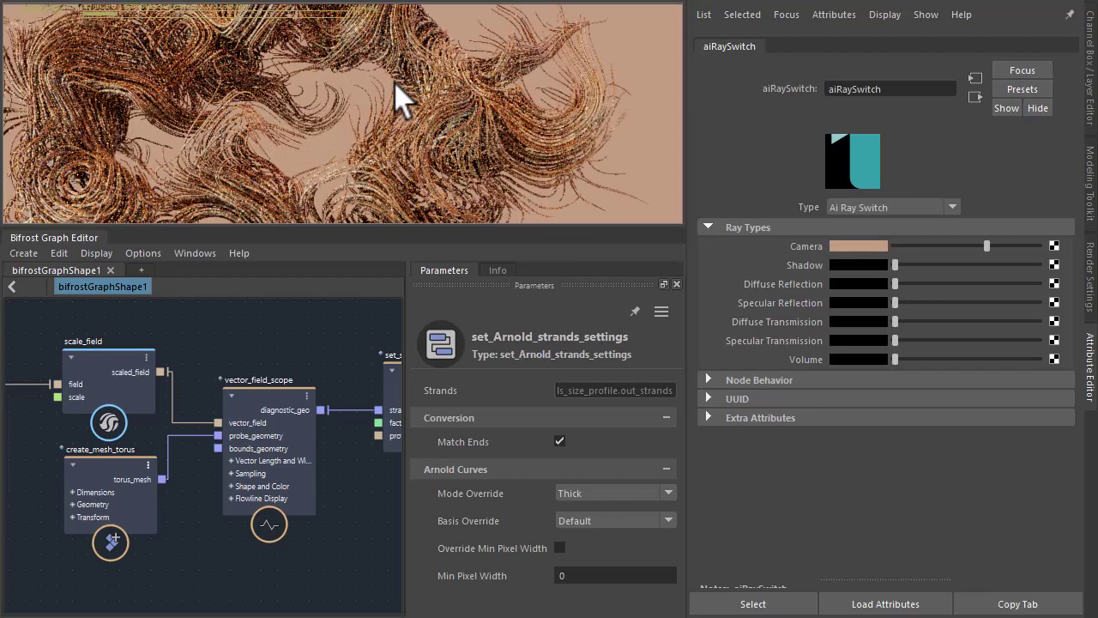
Raise the create_mesh_torus node's Major Segments from 100 to 1000.
alt+middle_drag(396, 90, 391, 159)
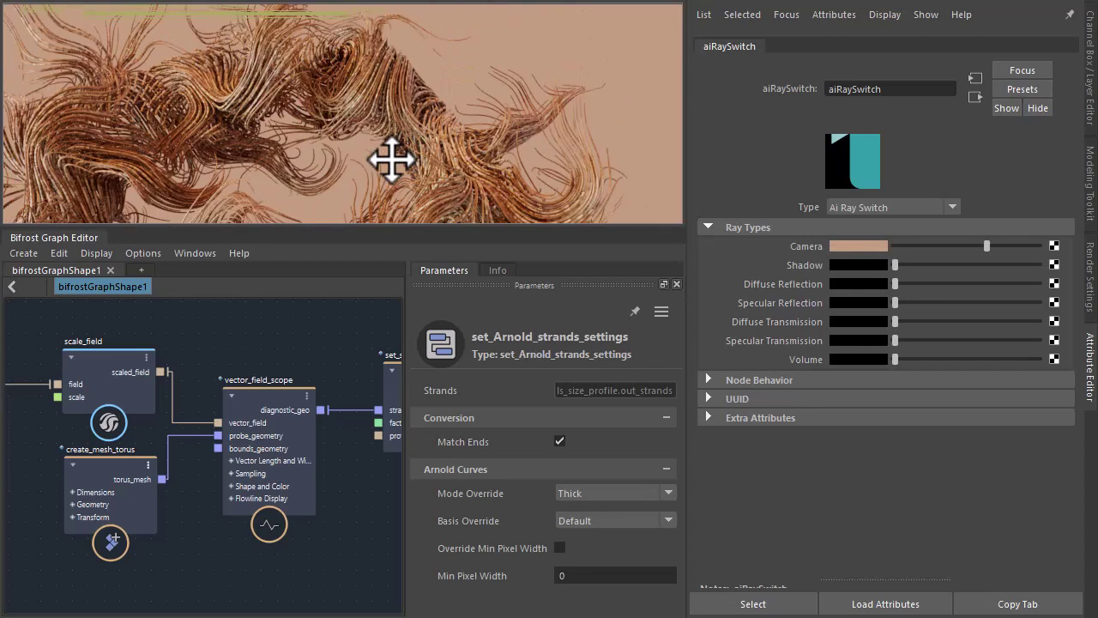
click(120, 476)
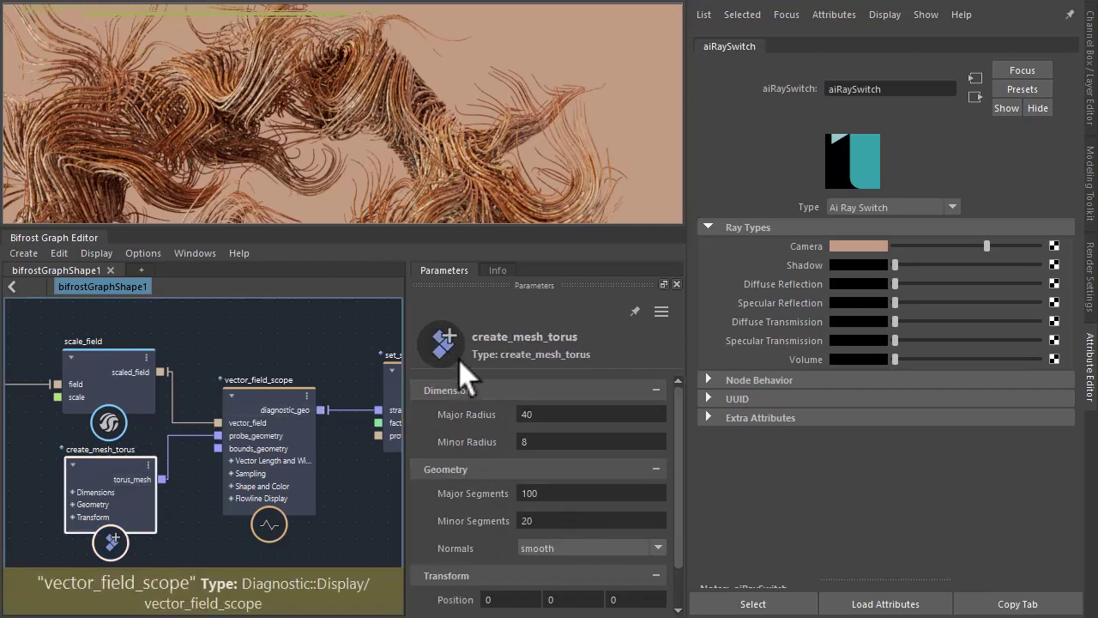
click(559, 493)
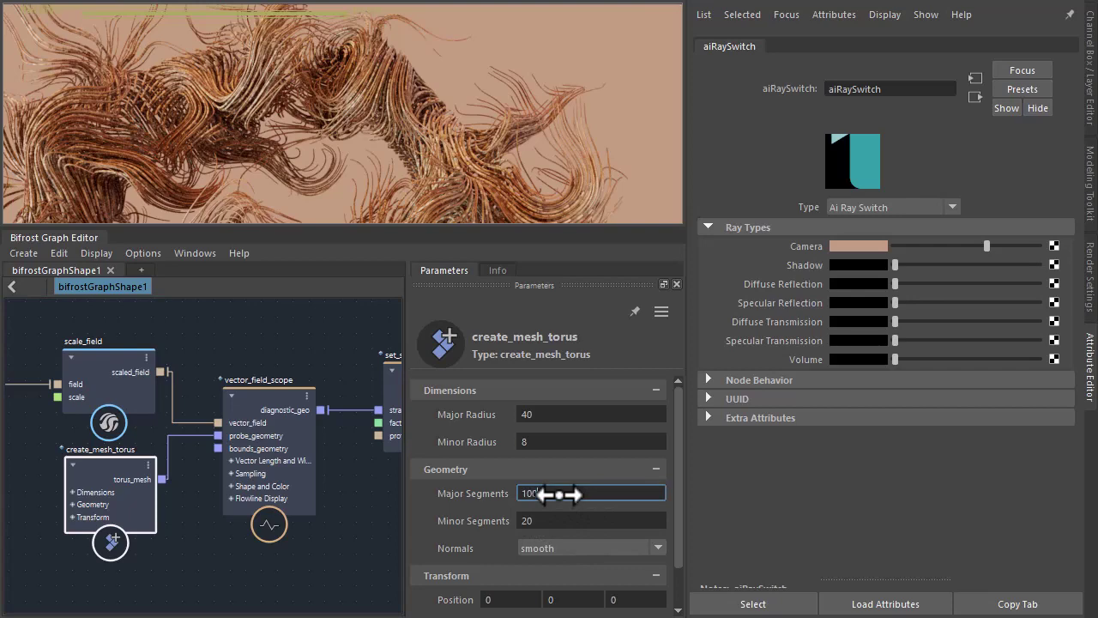
key(Tab)
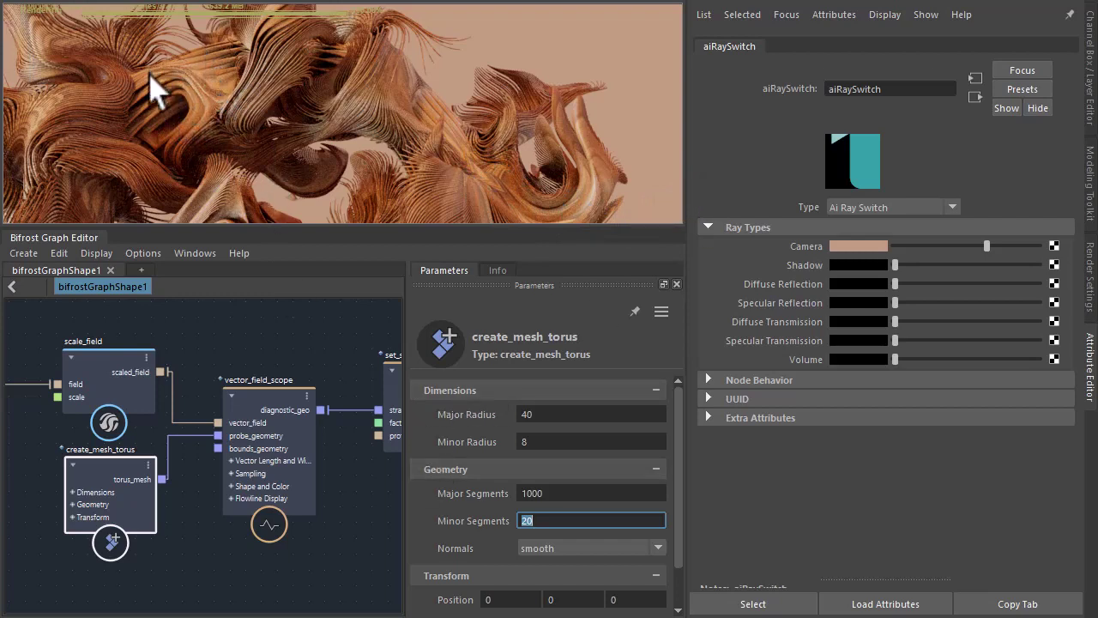
Set the torus to 60000 Major Segments and 100 Minor Segments, then re-render.
click(246, 110)
alt+middle_drag(245, 111, 275, 120)
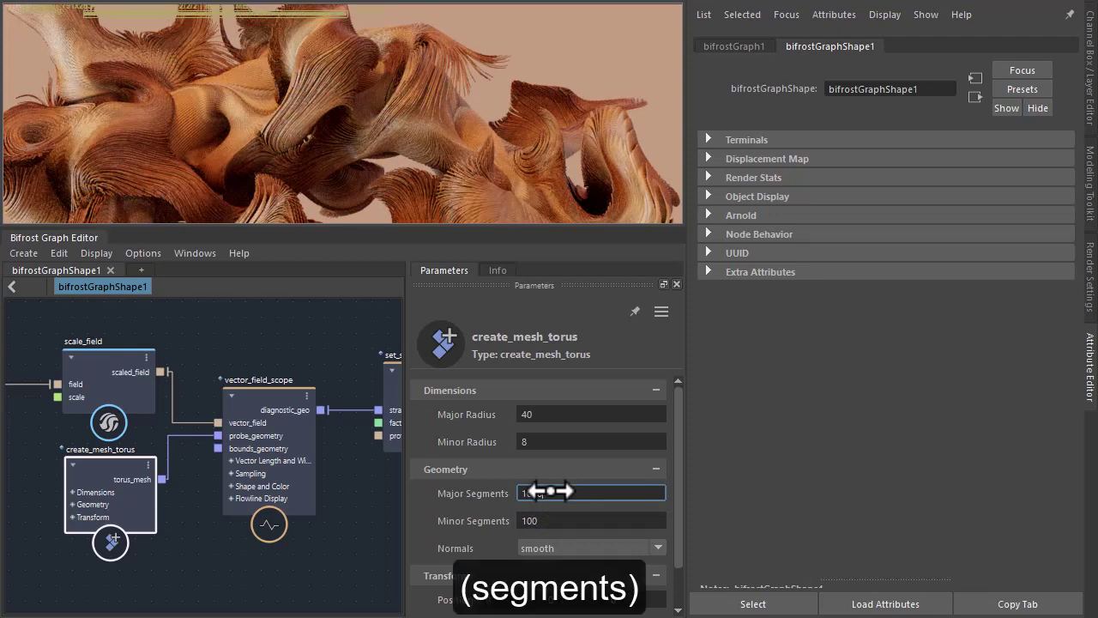
key(Tab)
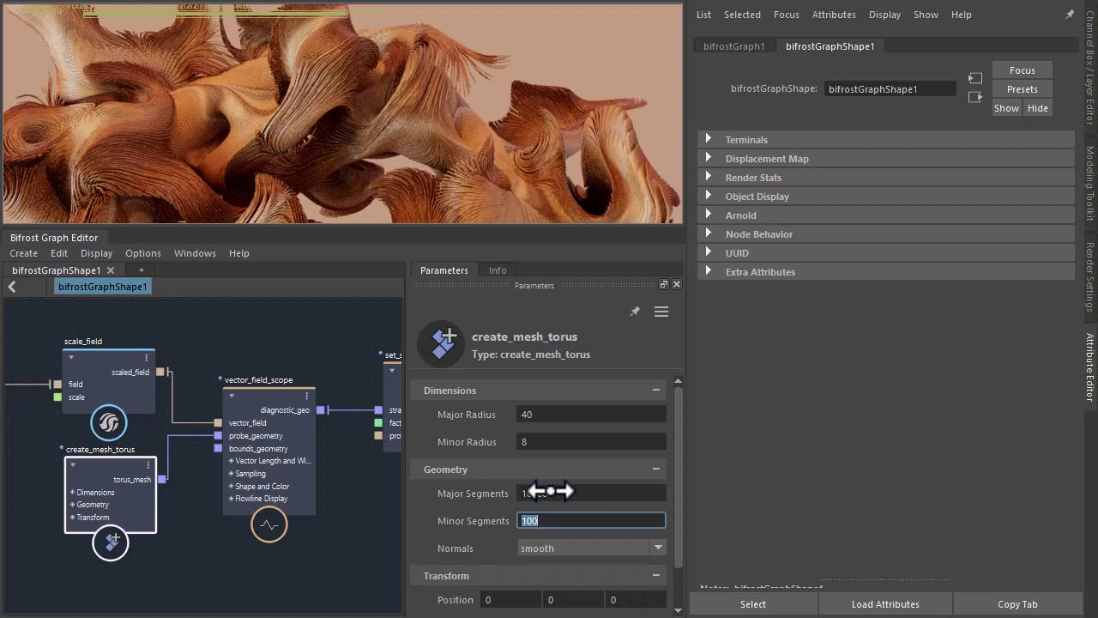